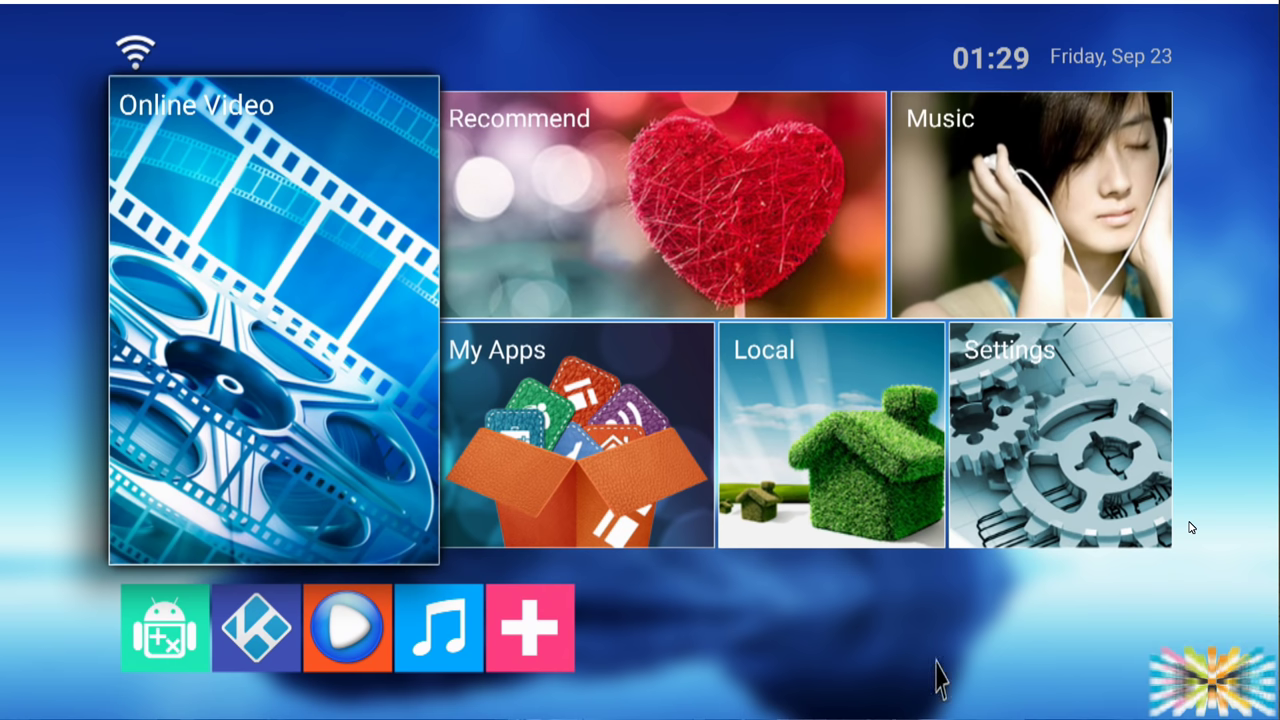
# Check the Android version and model of the box on the About screen of the settings, and return to the home screen
pyautogui.click(1015, 500)
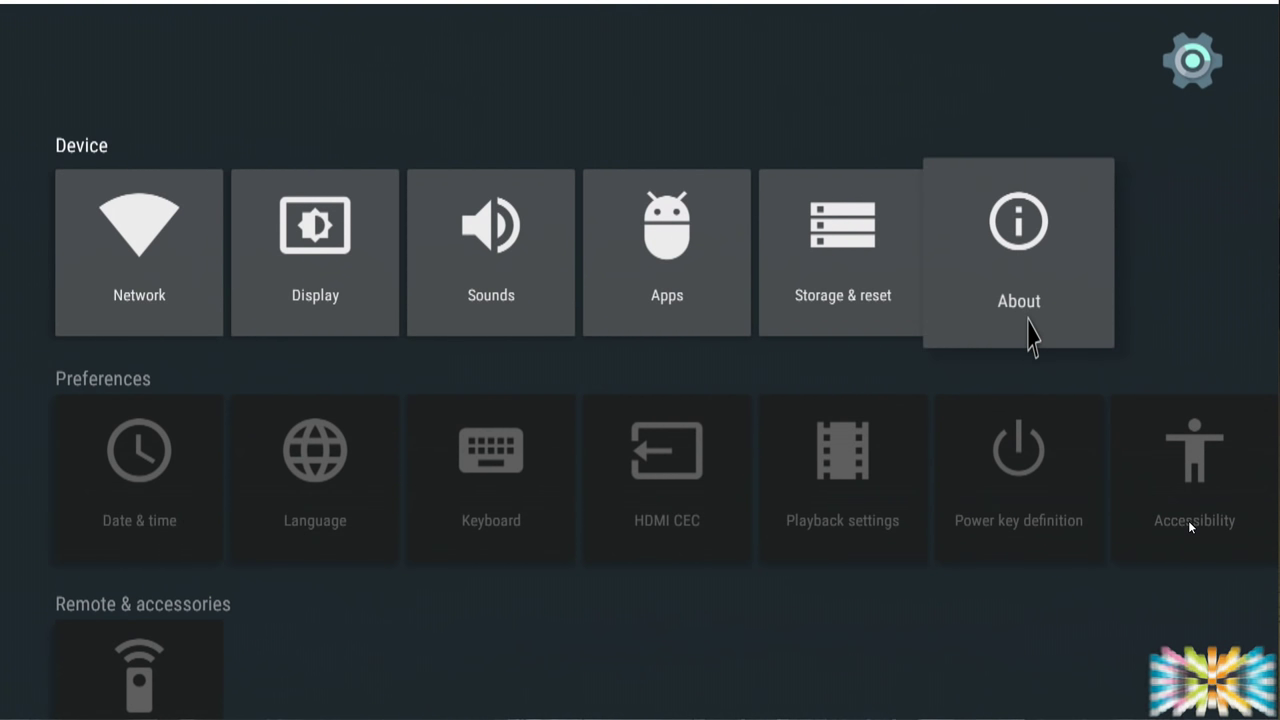
pyautogui.click(1030, 335)
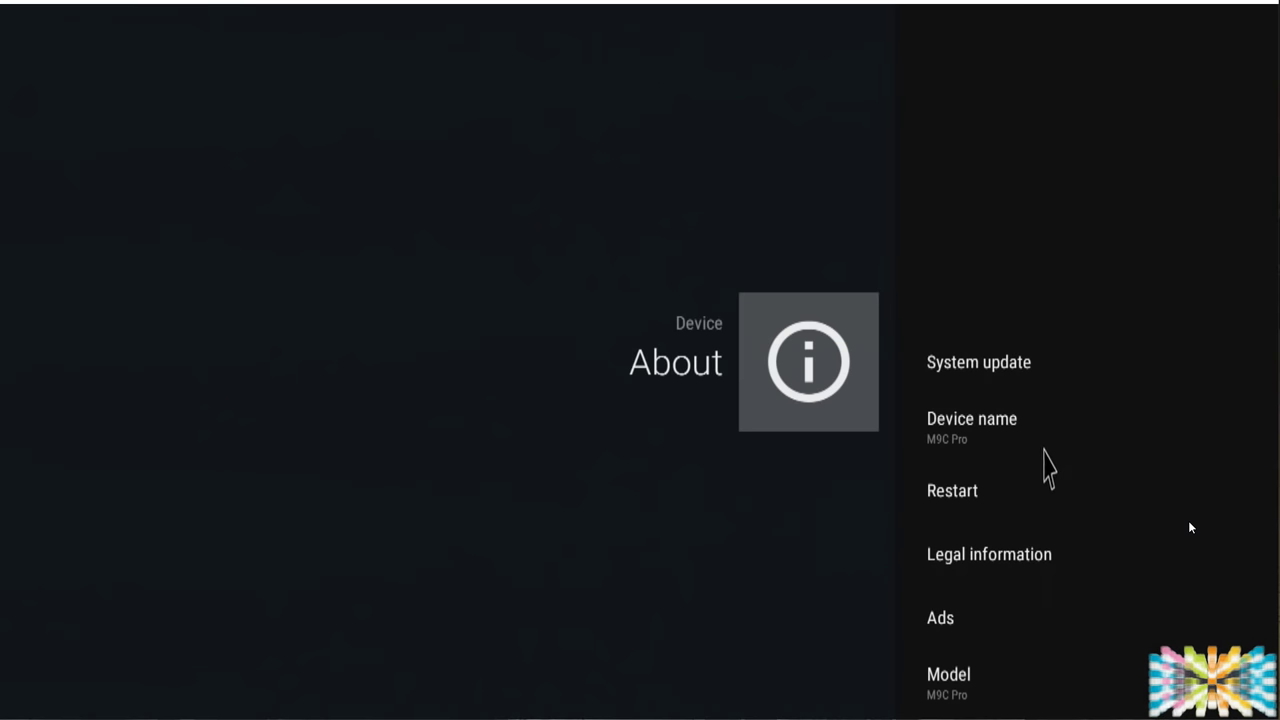
pyautogui.scroll(-3, 968, 540)
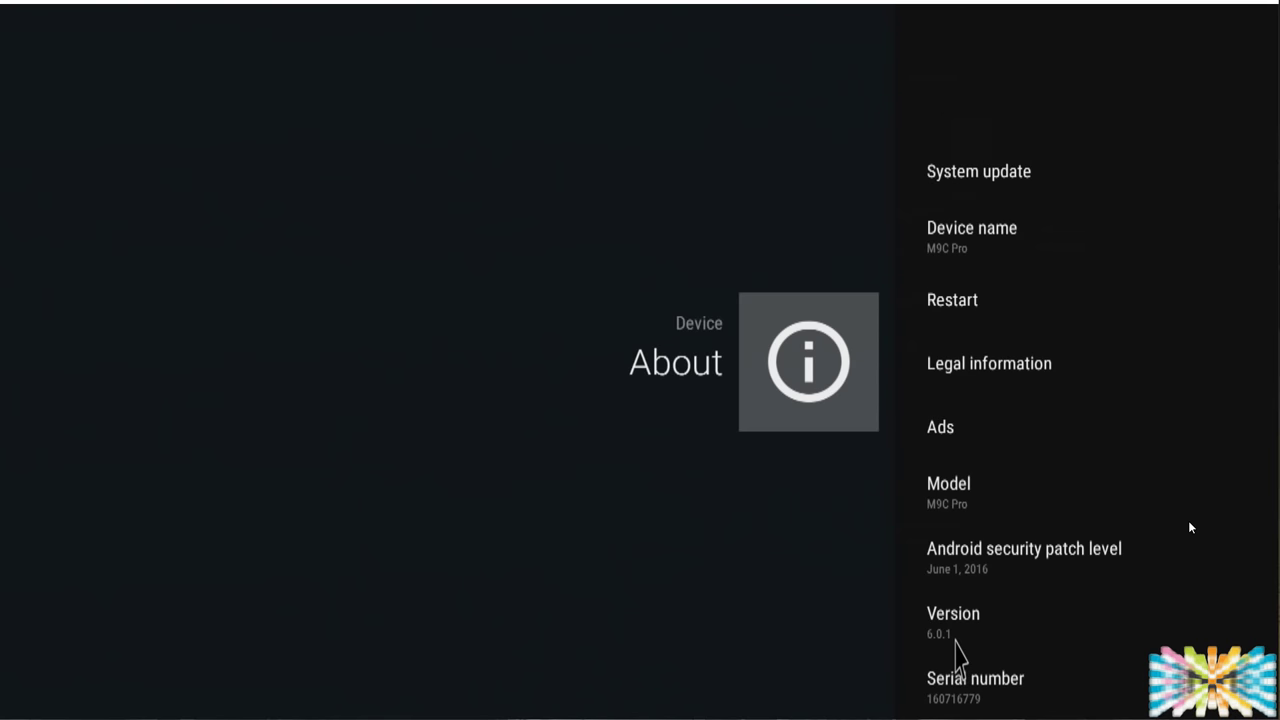
pyautogui.press('Escape')
pyautogui.press('Escape')
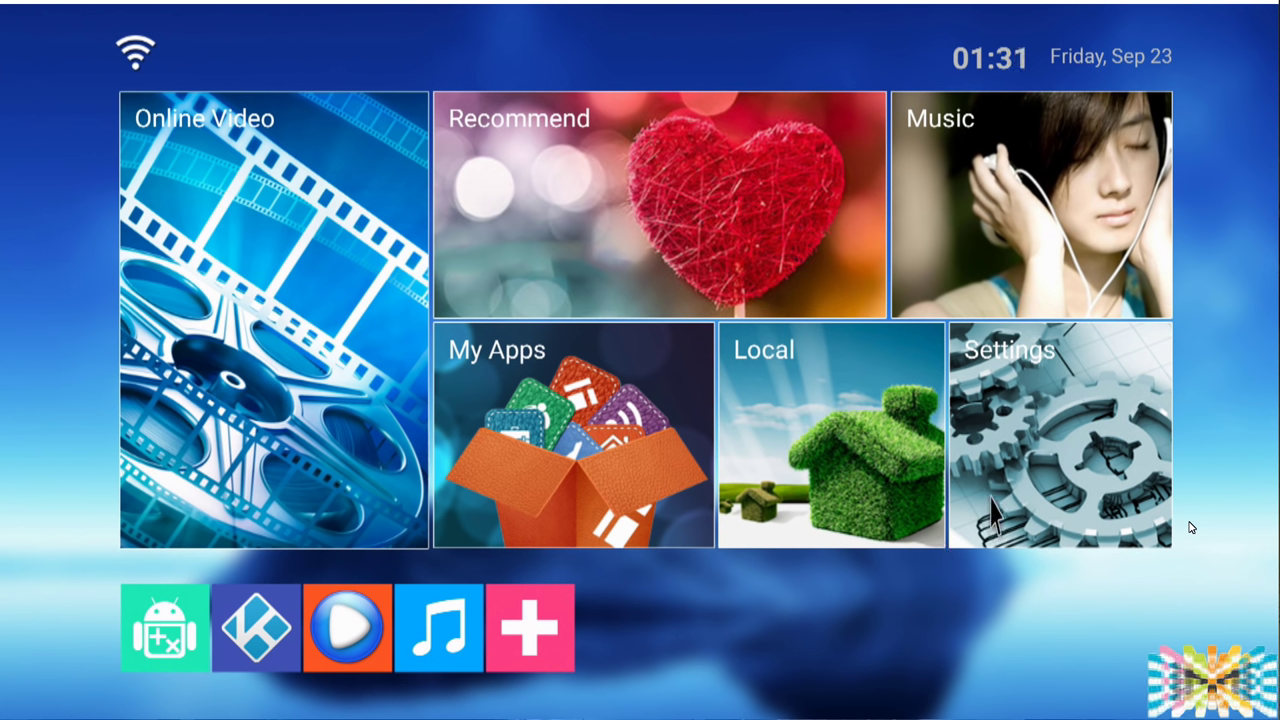
# Open the box's settings from the home screen
pyautogui.click(995, 515)
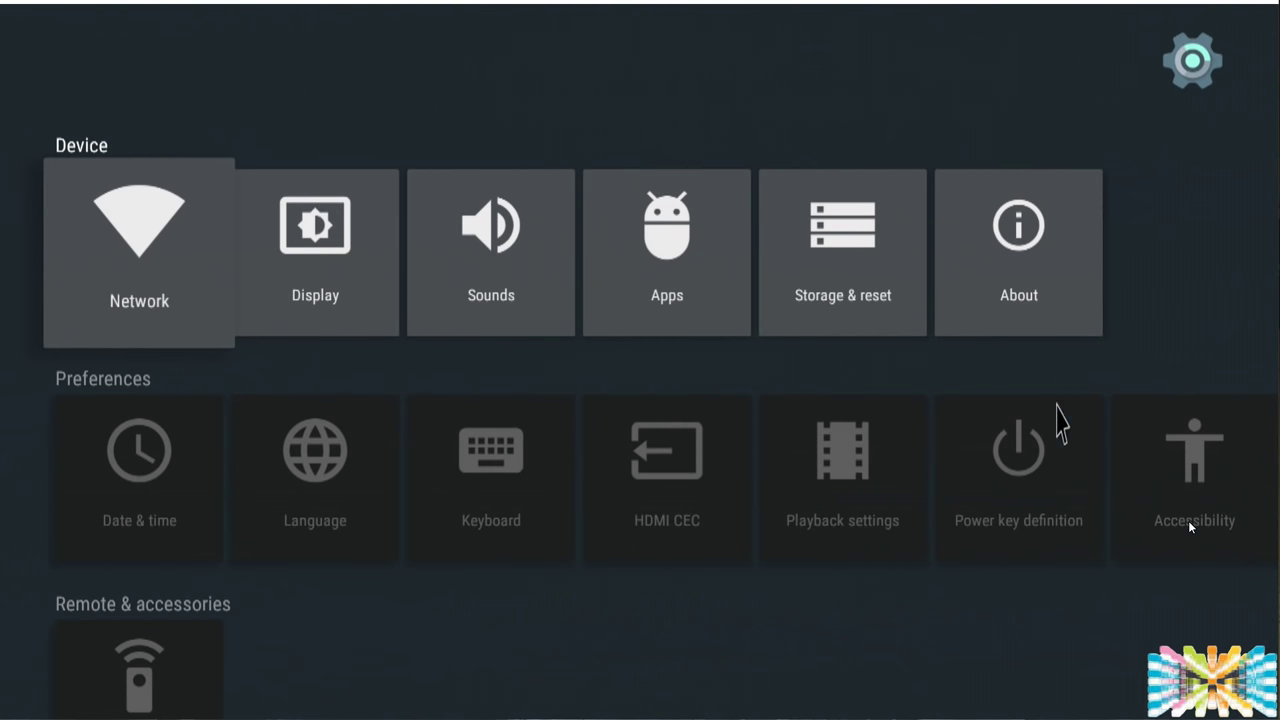
pyautogui.rightClick(1130, 365)
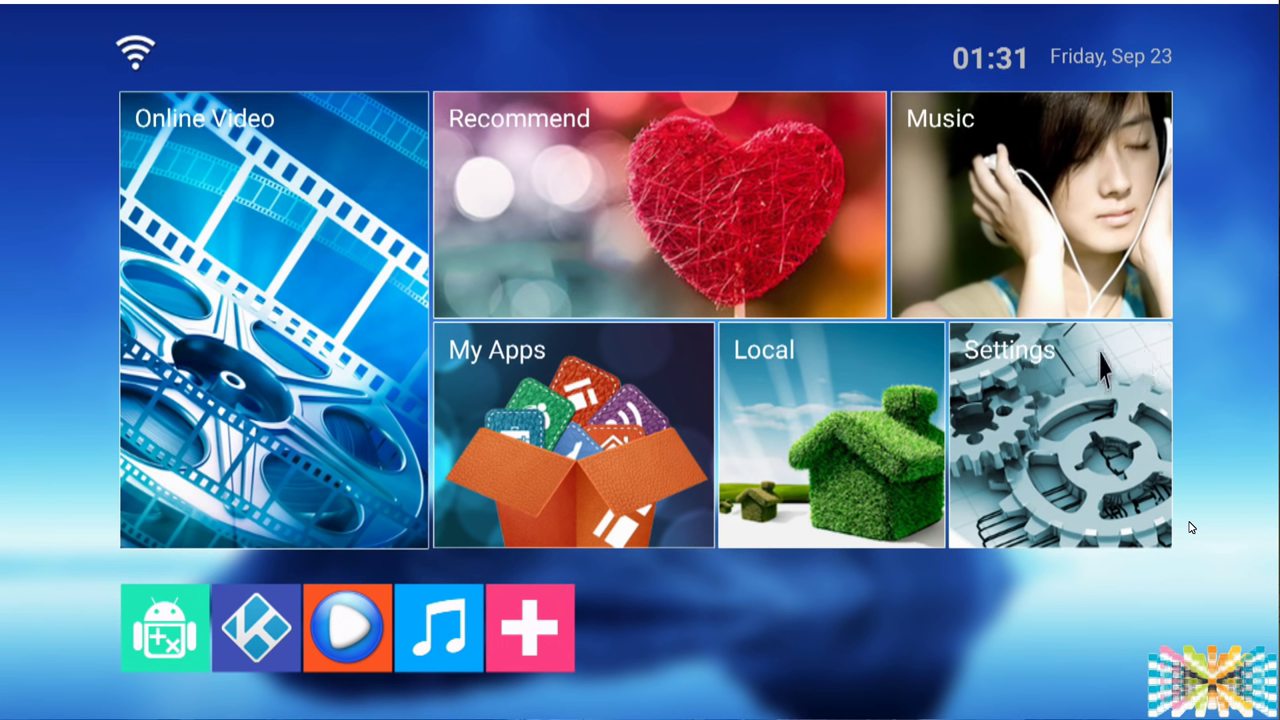
pyautogui.click(1025, 455)
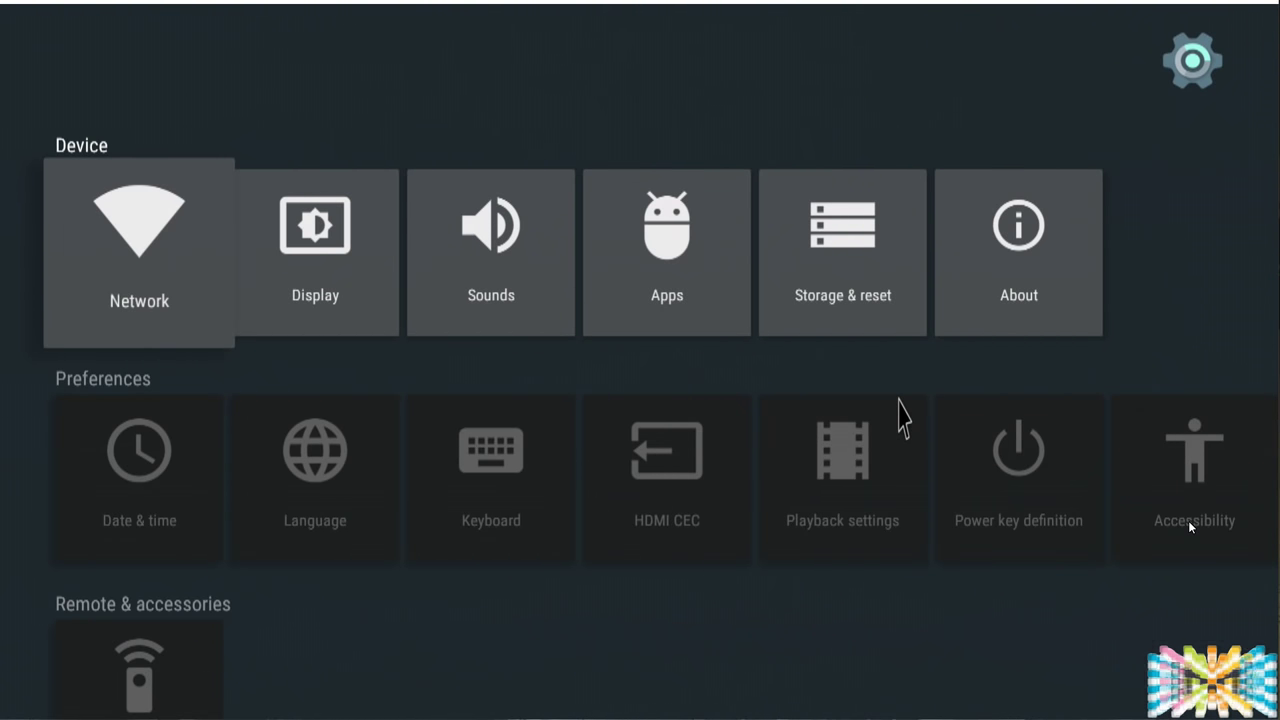
# Open More settings from the Preferences section
pyautogui.press('Right')
pyautogui.press('Right')
pyautogui.press('Right')
pyautogui.press('Right')
pyautogui.press('Right')
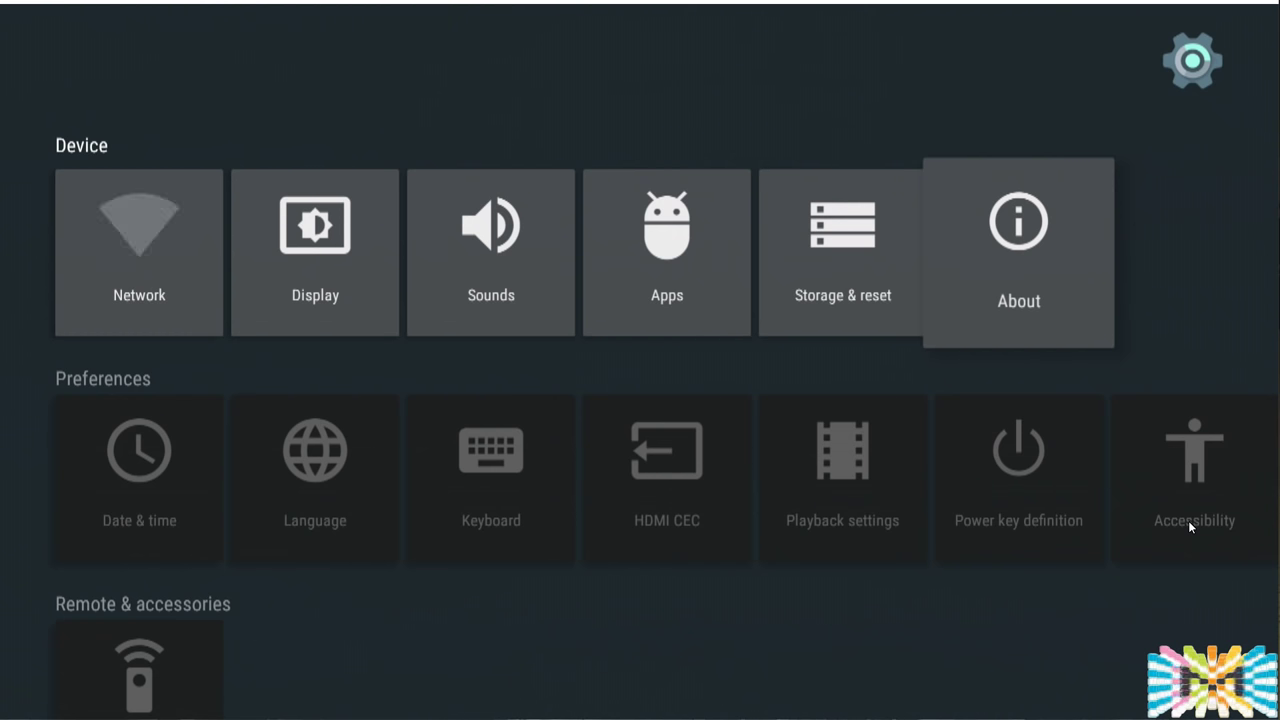
pyautogui.press('Down')
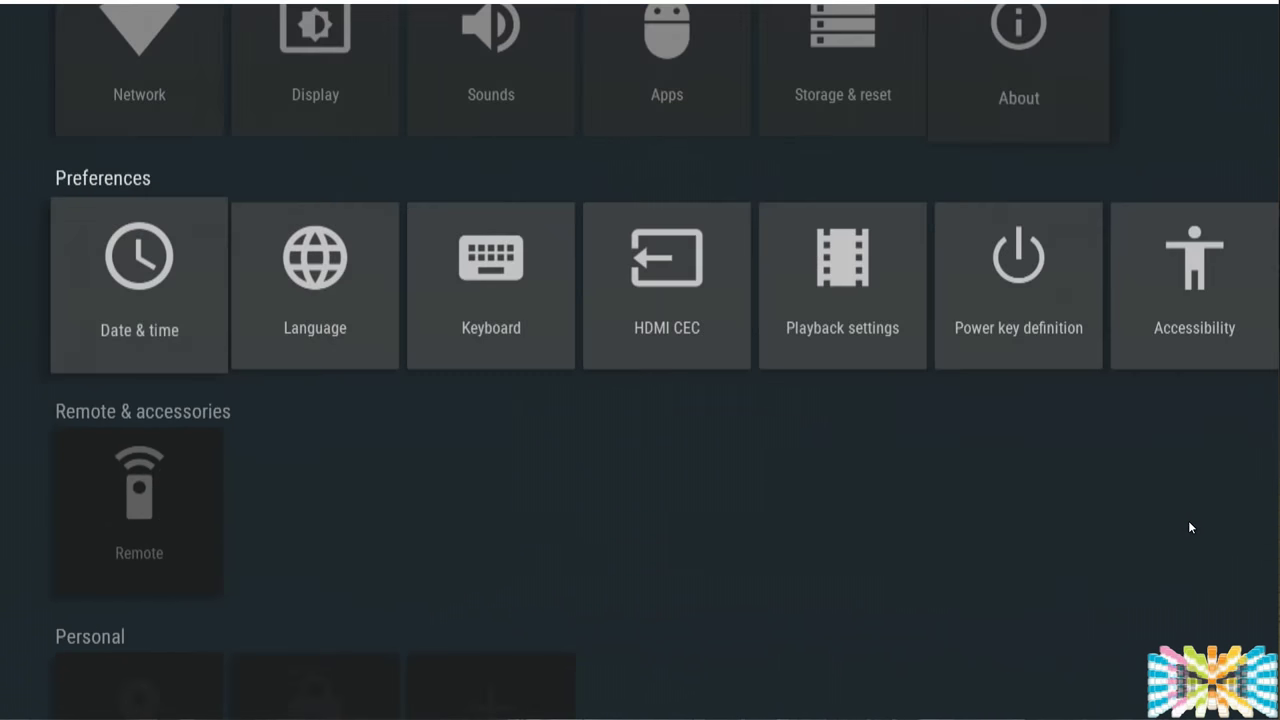
pyautogui.press('Right')
pyautogui.press('Right')
pyautogui.press('Right')
pyautogui.press('Right')
pyautogui.press('Right')
pyautogui.press('Right')
pyautogui.press('Right')
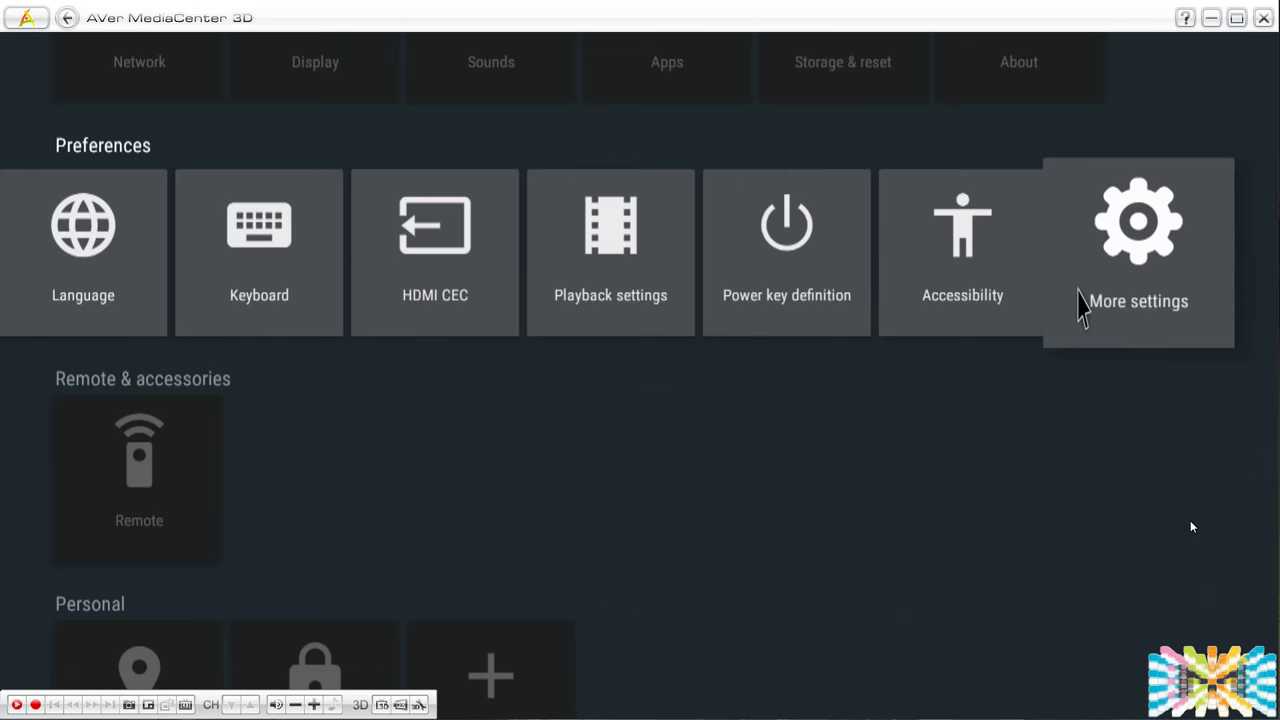
pyautogui.click(1080, 295)
# Cast the screen to Chromecast8396 from the Cast page of the Display settings, and return to the home screen
pyautogui.scroll(-3, 375, 460)
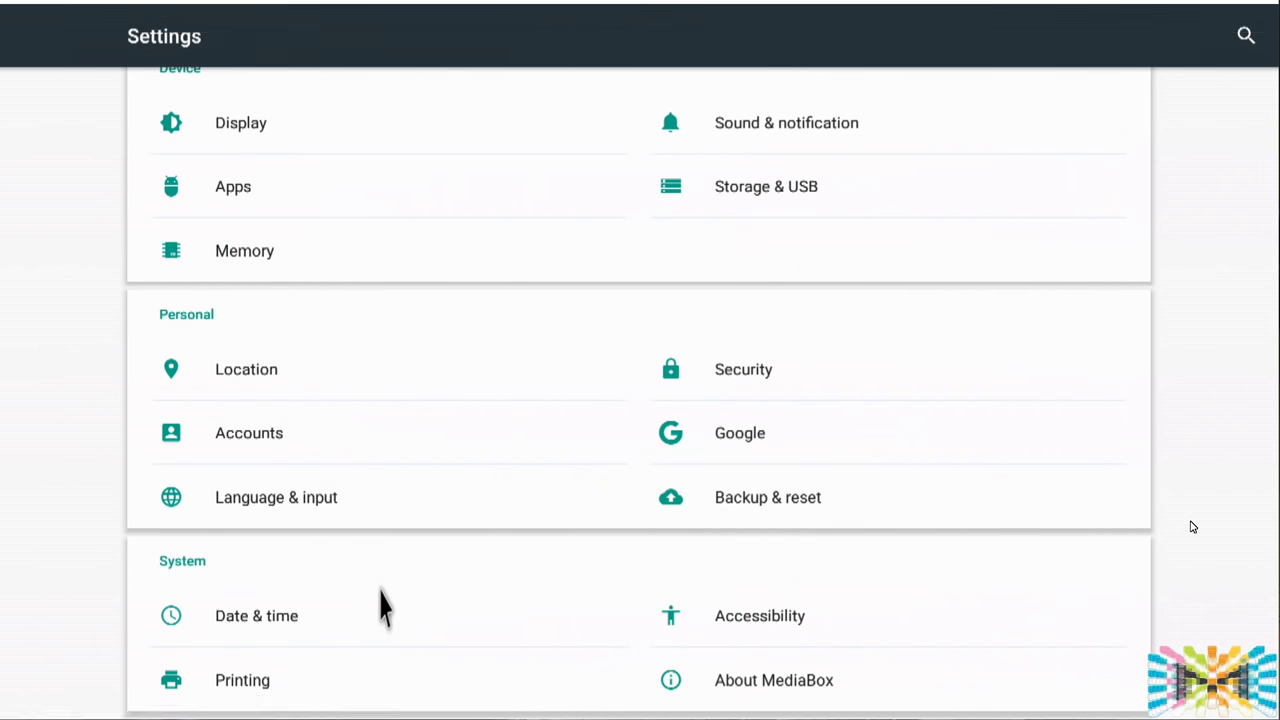
pyautogui.scroll(3, 380, 606)
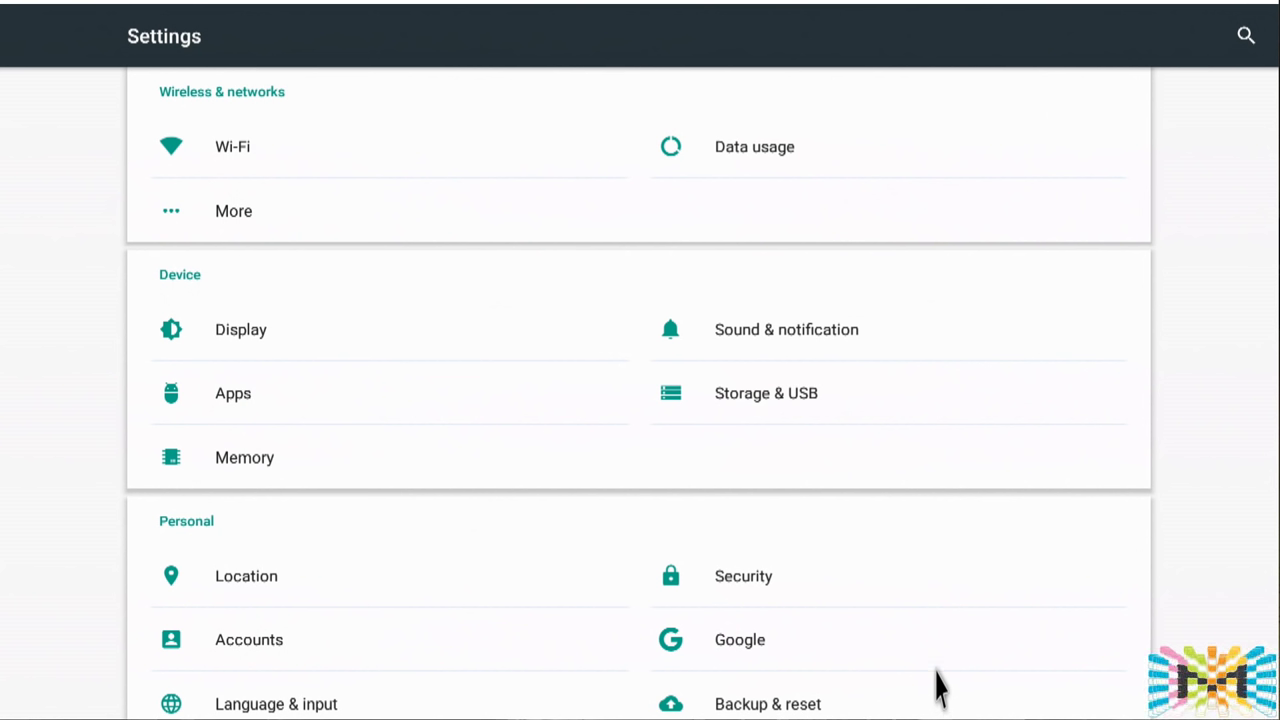
pyautogui.scroll(-3, 743, 643)
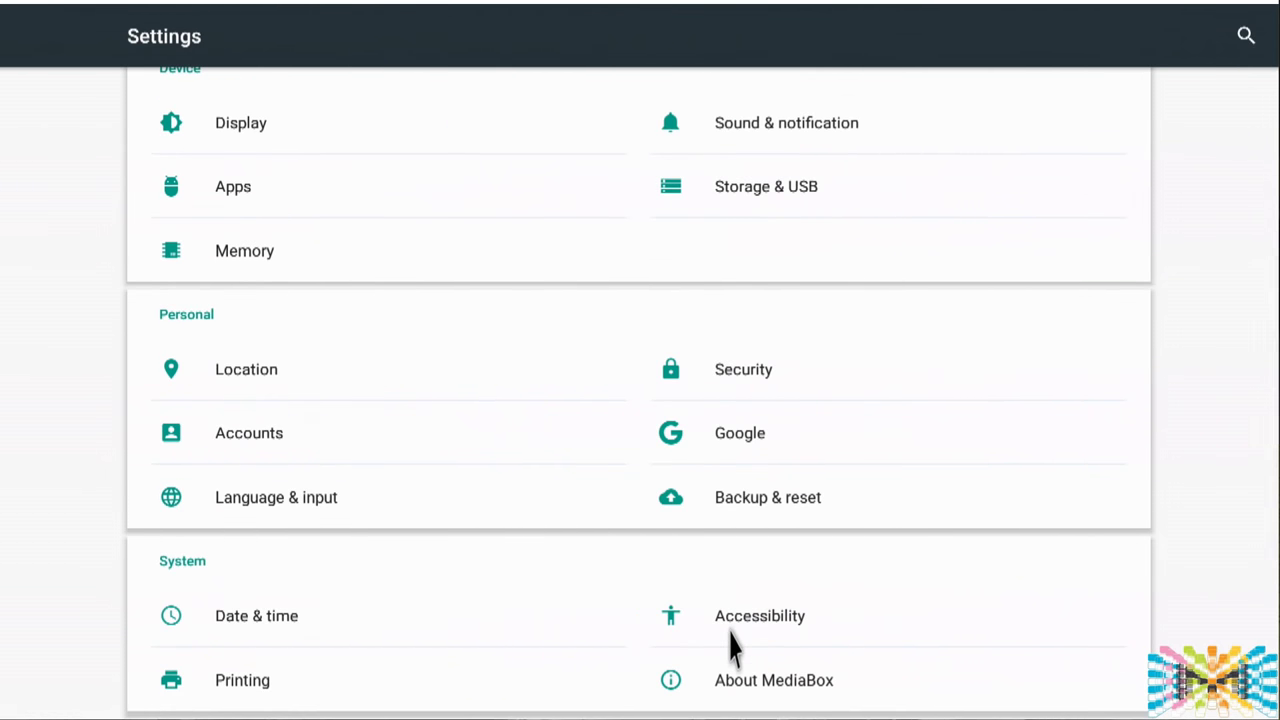
pyautogui.scroll(3, 731, 645)
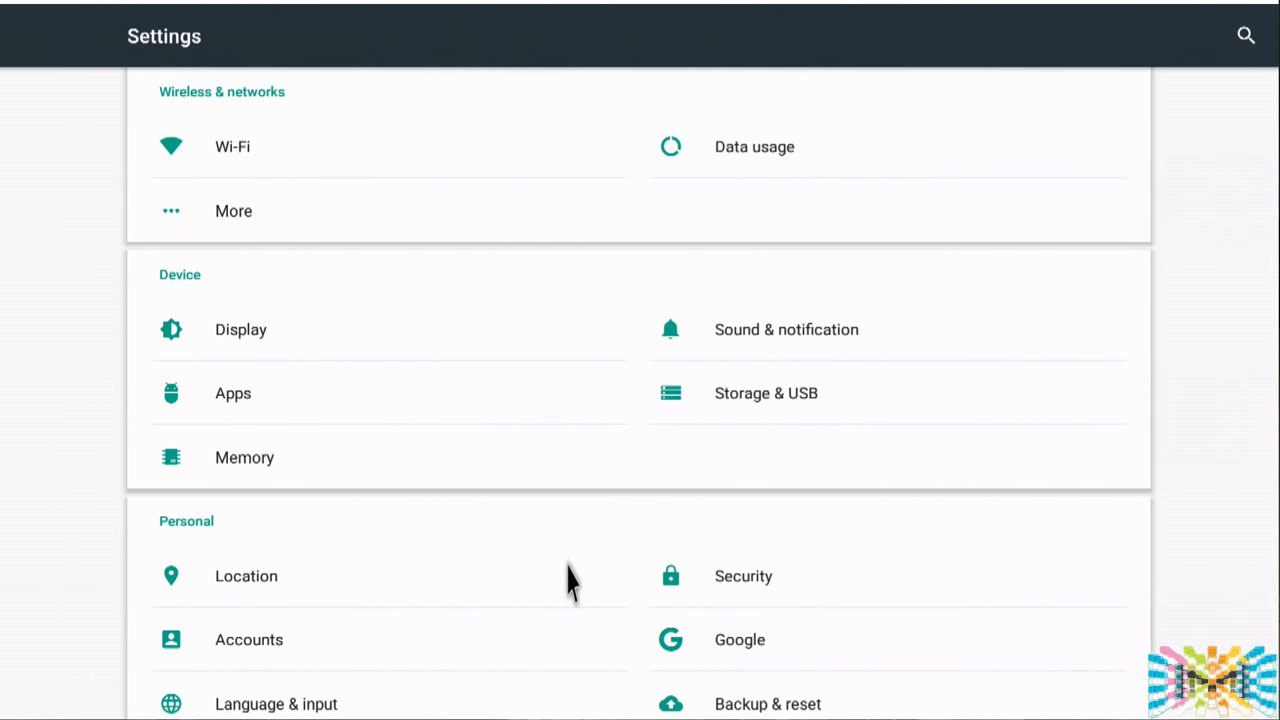
pyautogui.scroll(-3, 566, 580)
pyautogui.scroll(3, 557, 591)
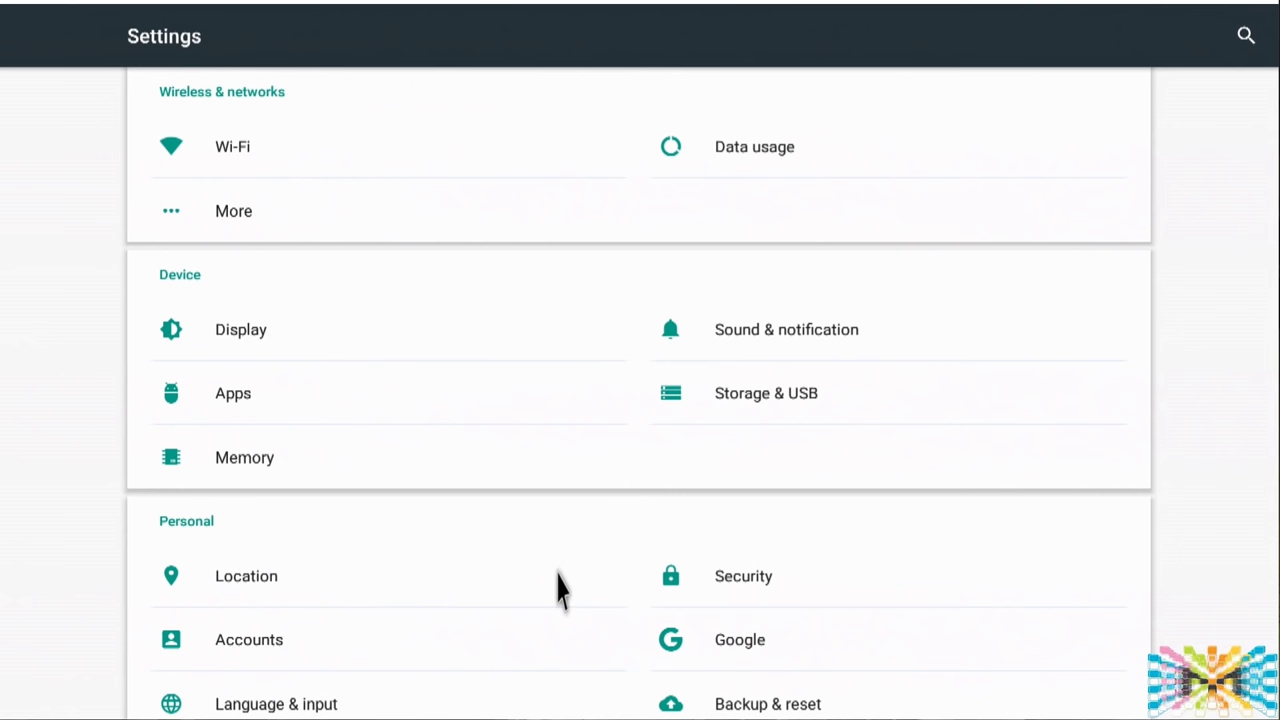
pyautogui.click(258, 340)
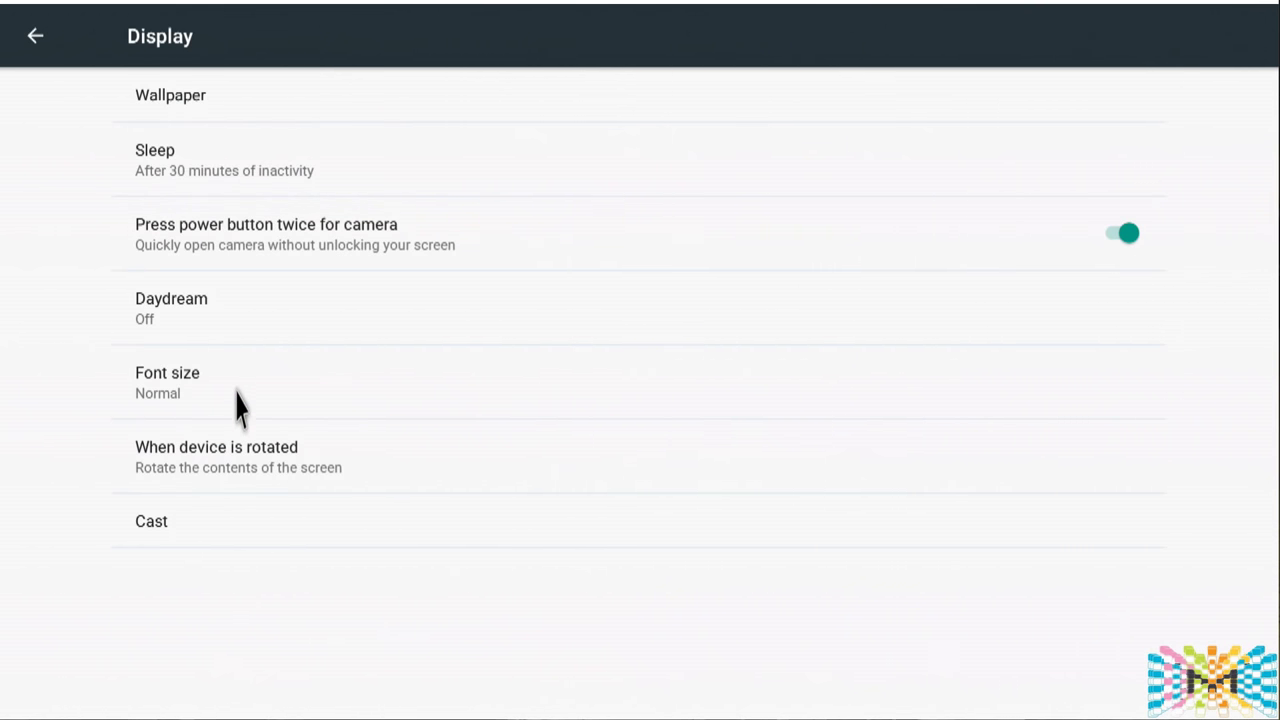
pyautogui.click(200, 545)
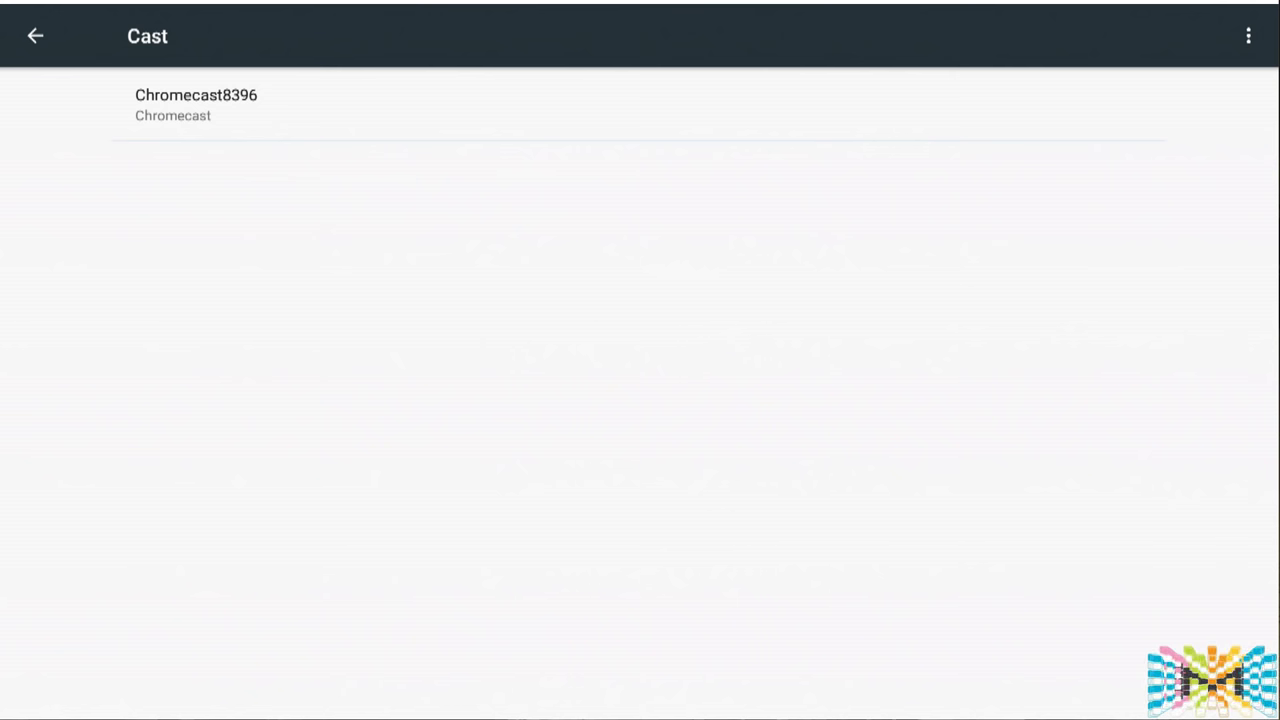
pyautogui.click(222, 118)
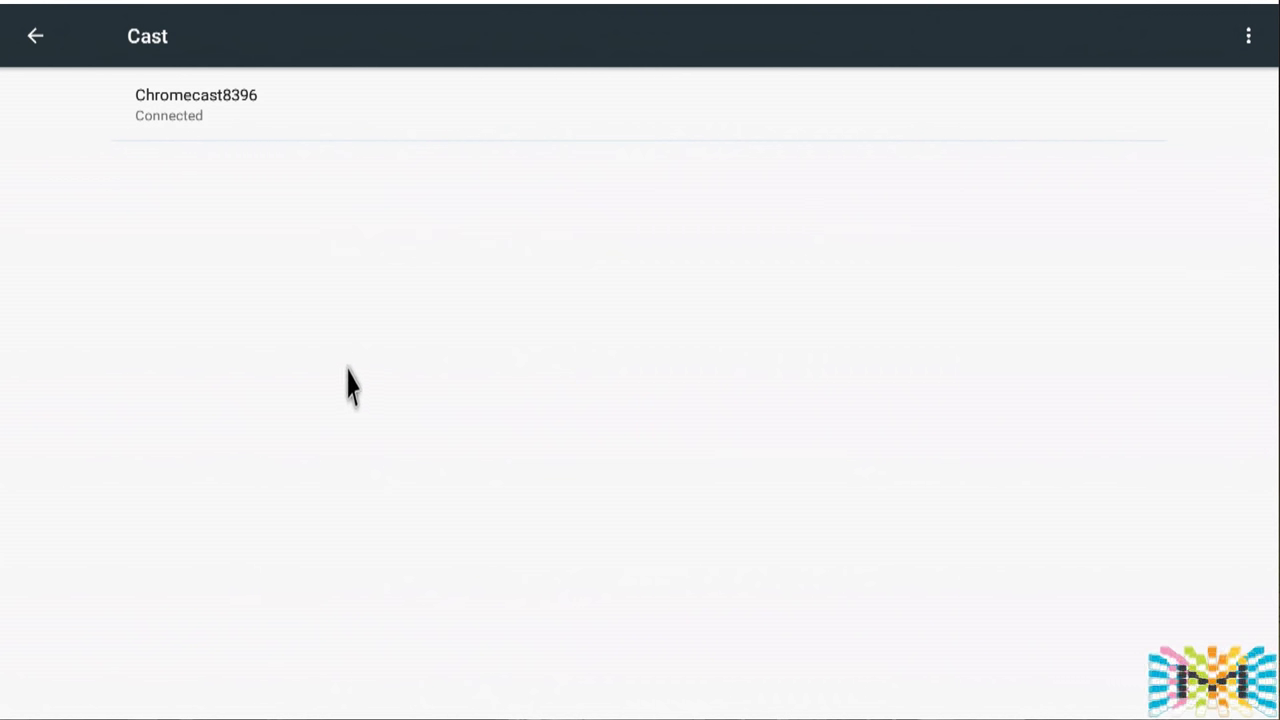
pyautogui.press('Escape')
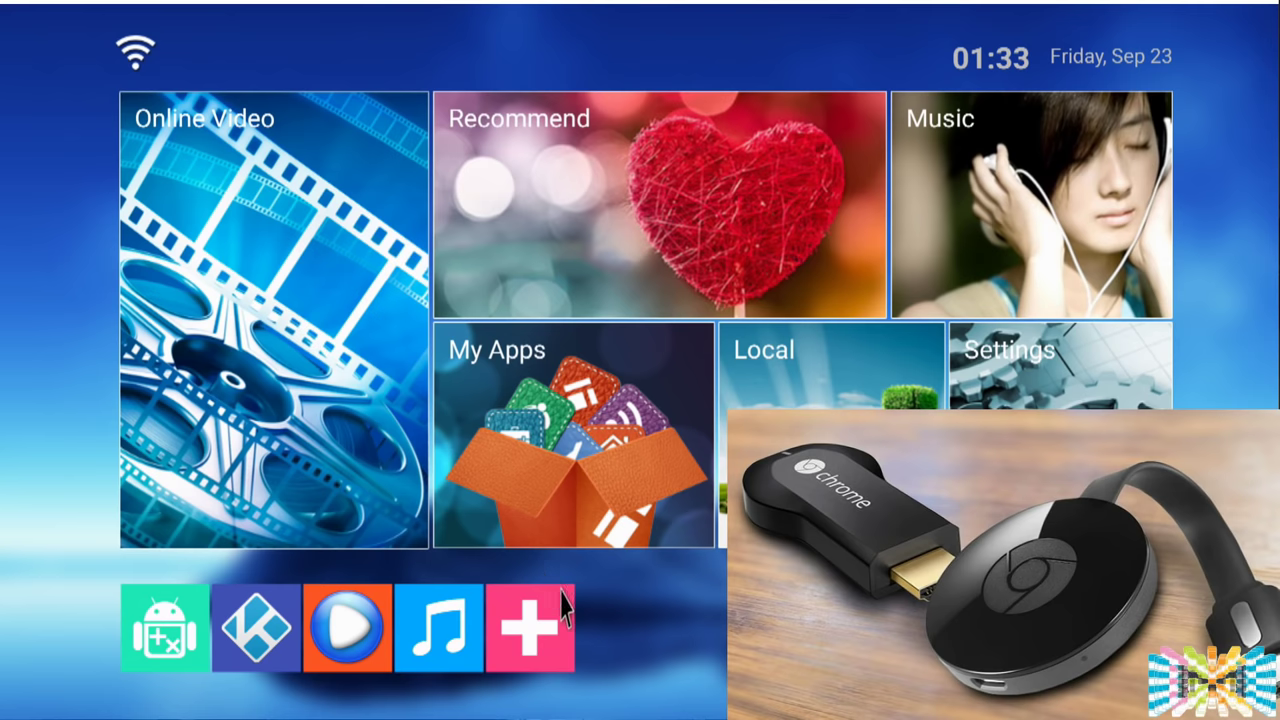
# Open YouTube from My Apps, play the trending PASSENGERS official trailer, and return to the home screen
pyautogui.click(606, 505)
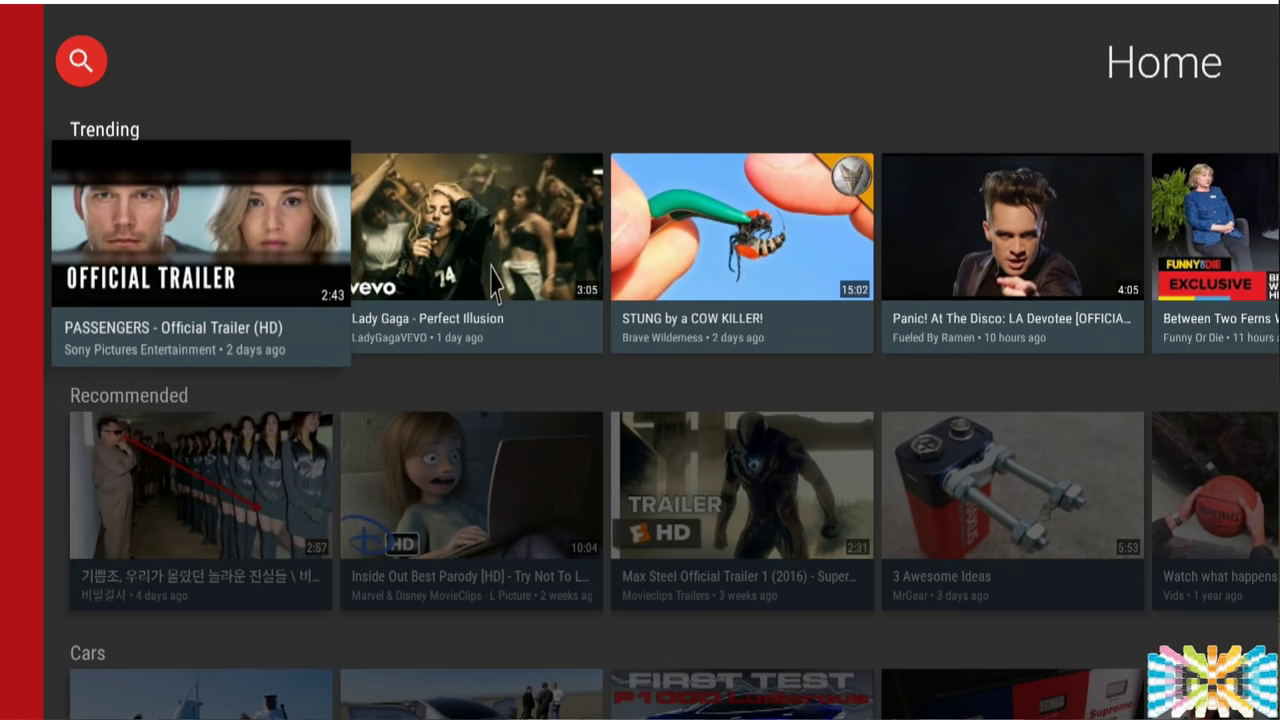
pyautogui.click(115, 268)
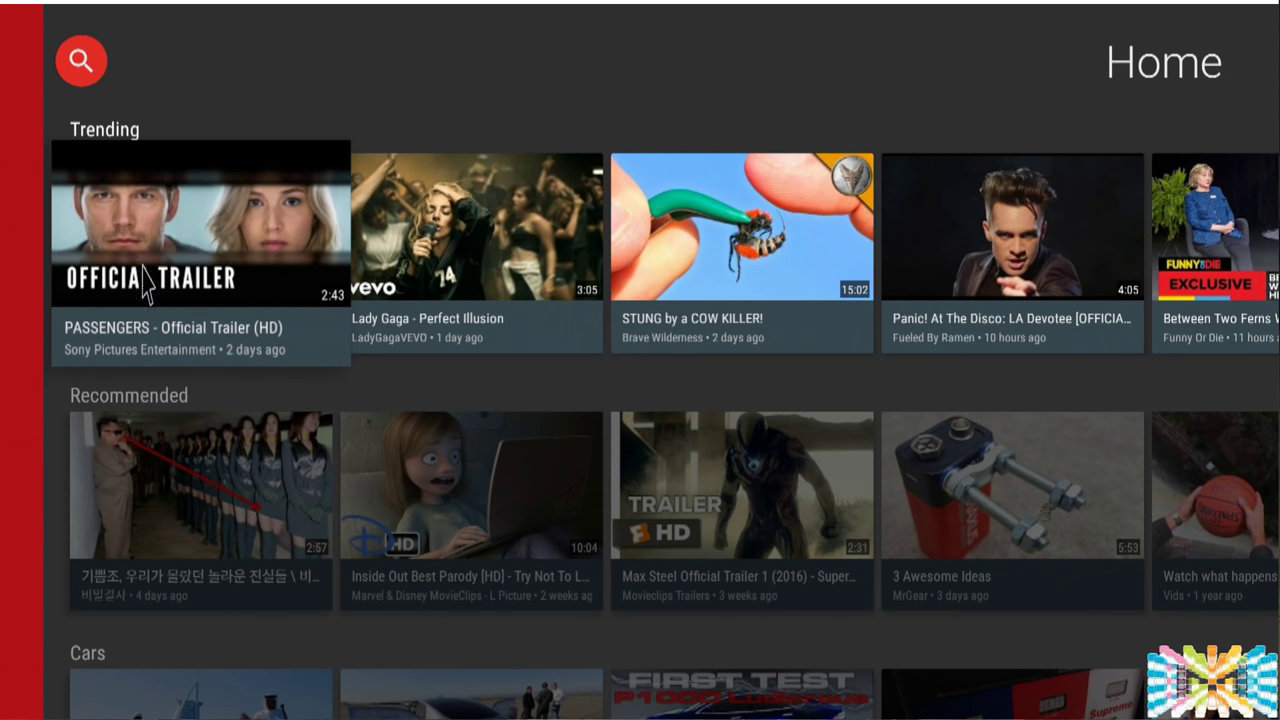
pyautogui.click(634, 573)
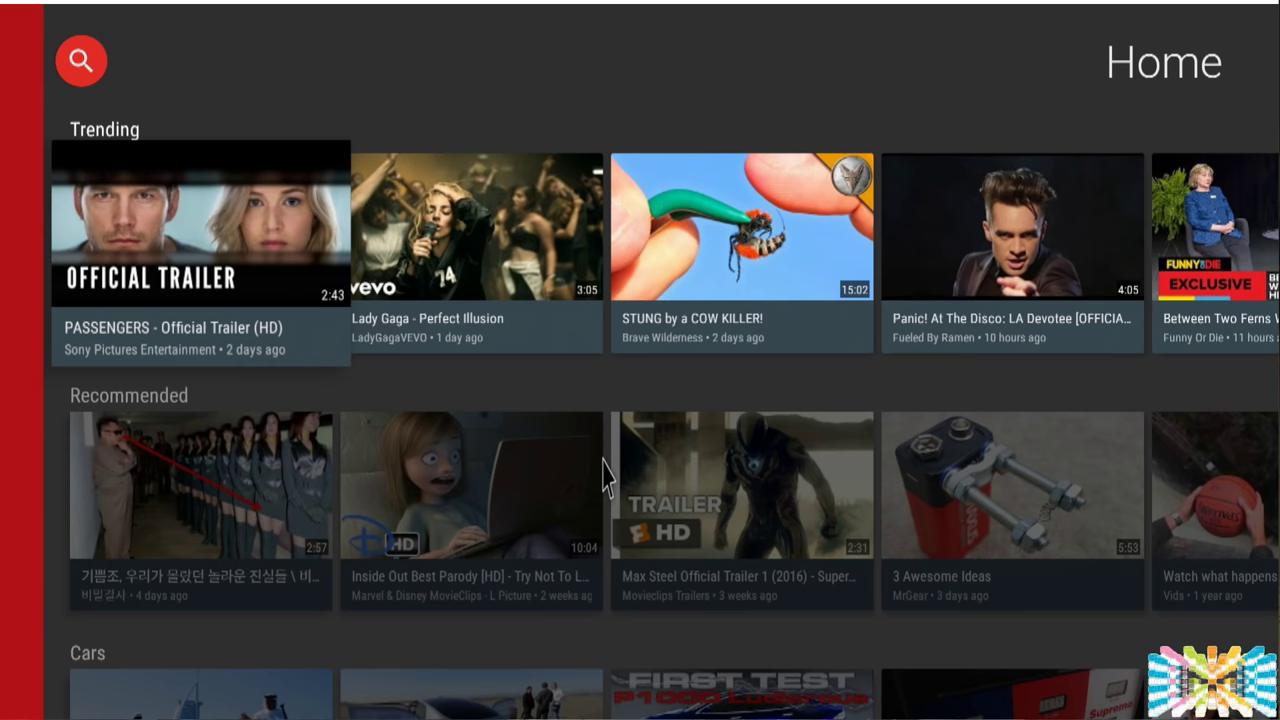
pyautogui.press('Left')
pyautogui.press('Escape')
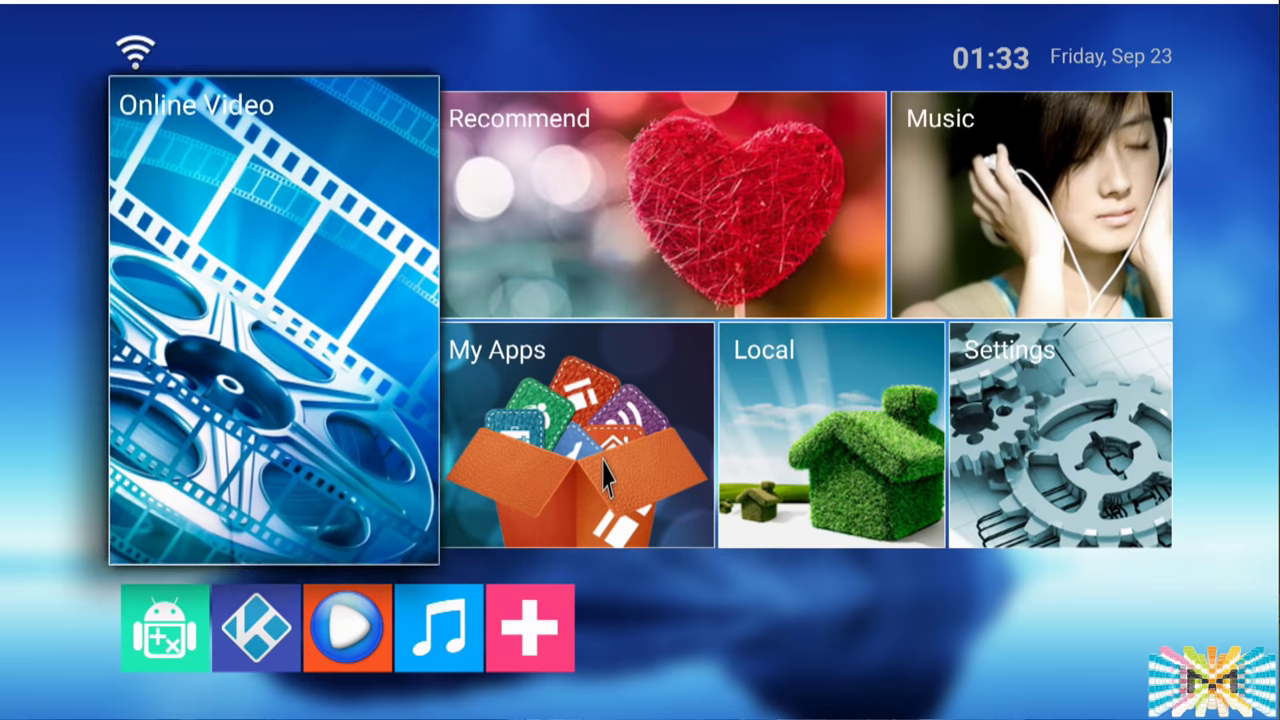
# Examine the Device and Preferences categories of the settings up to Power key definition, and return to the home screen
pyautogui.click(1052, 470)
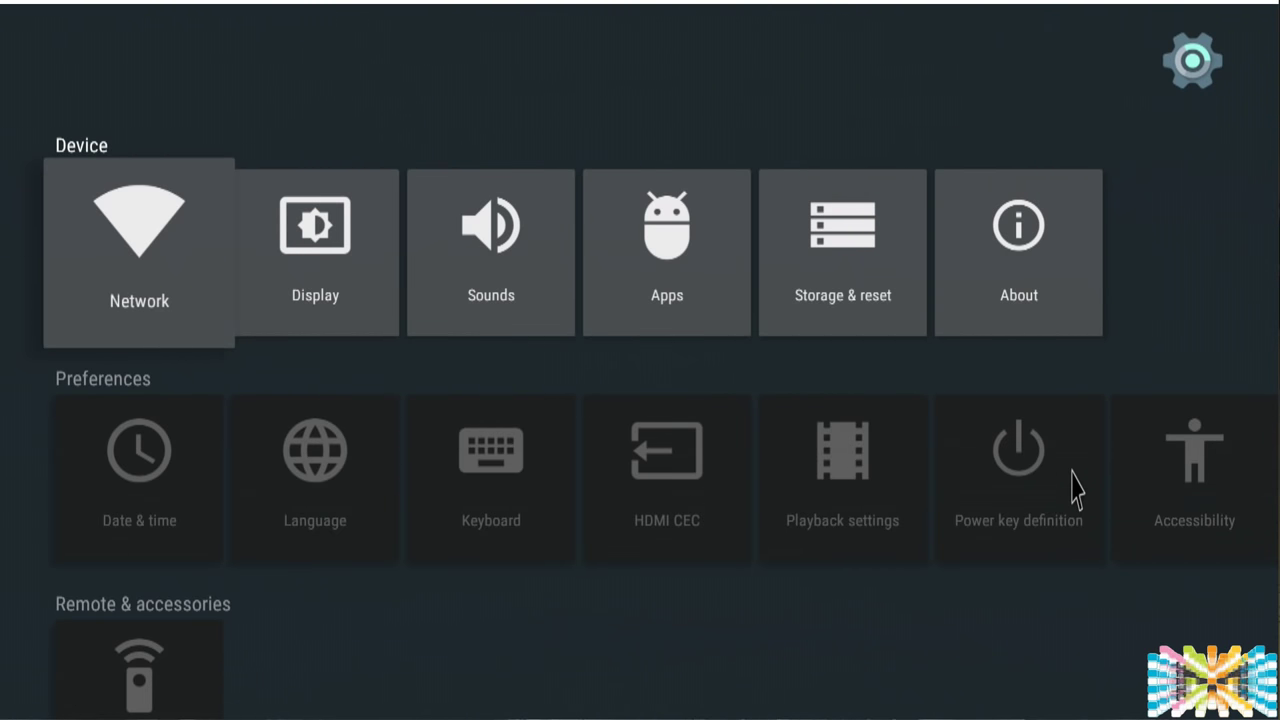
pyautogui.press('Right')
pyautogui.press('Right')
pyautogui.press('Right')
pyautogui.press('Right')
pyautogui.press('Right')
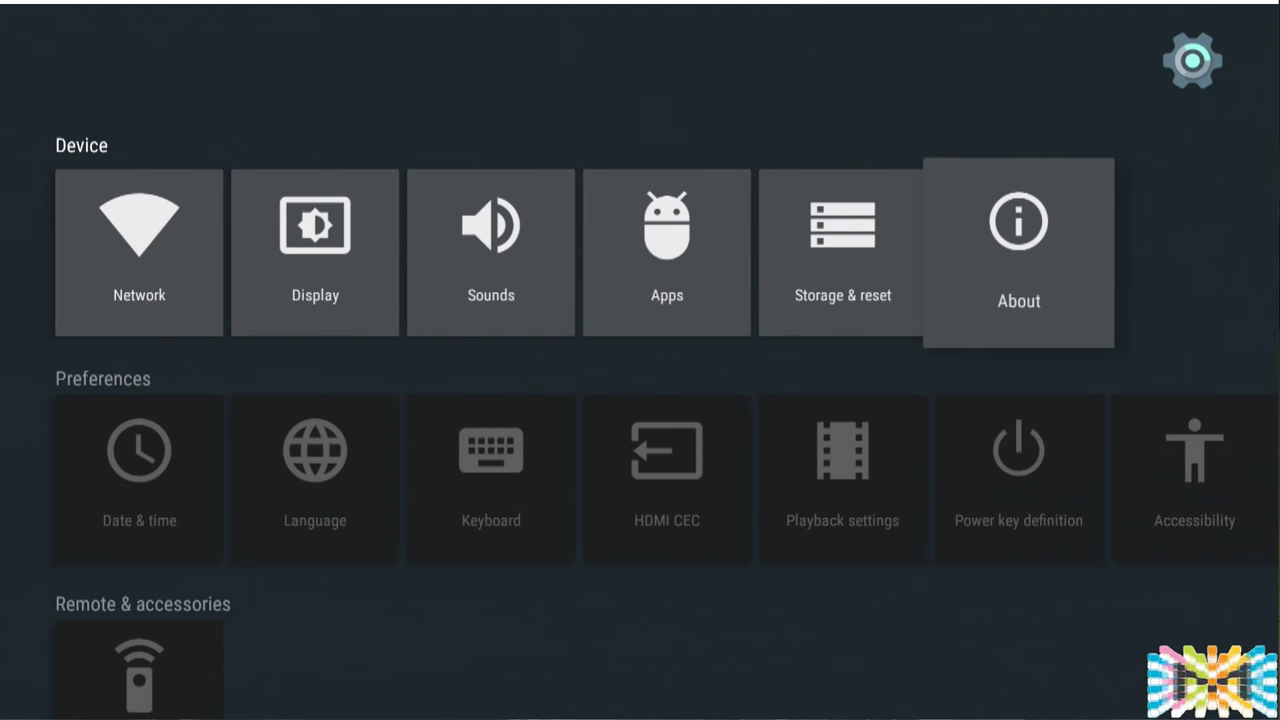
pyautogui.press('Down')
pyautogui.press('Right')
pyautogui.press('Right')
pyautogui.press('Right')
pyautogui.press('Right')
pyautogui.press('Right')
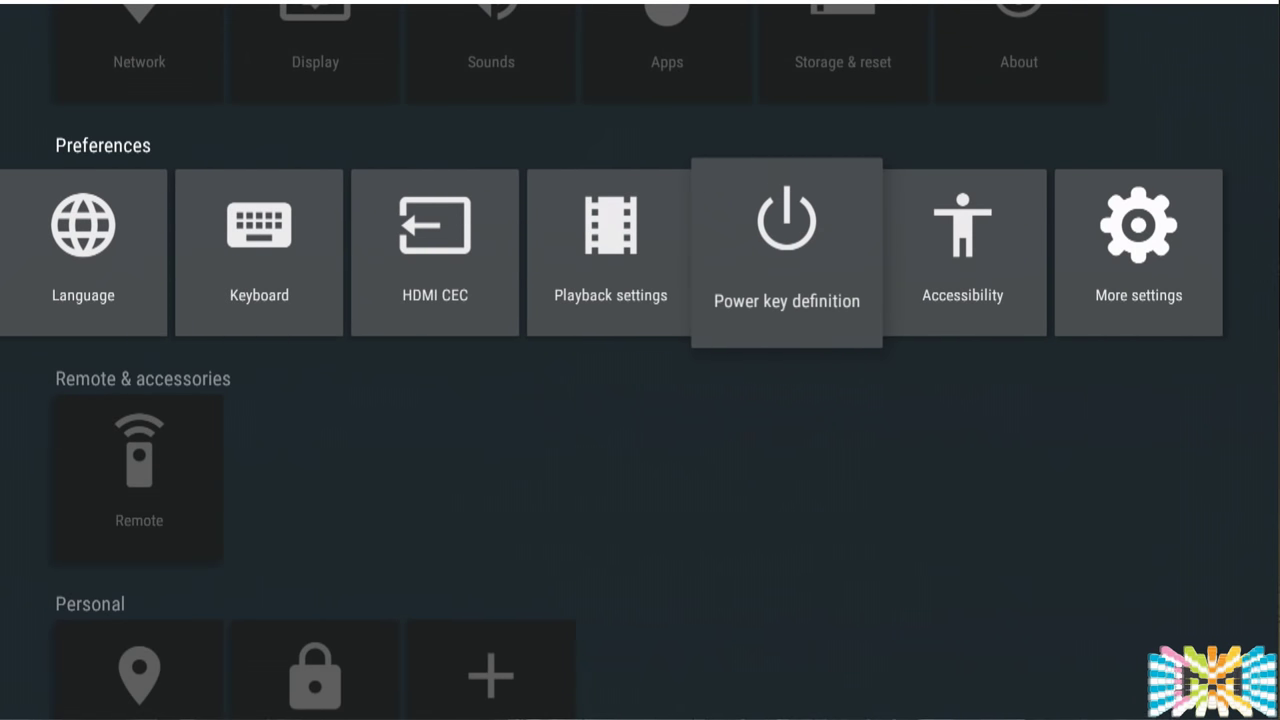
pyautogui.press('Home')
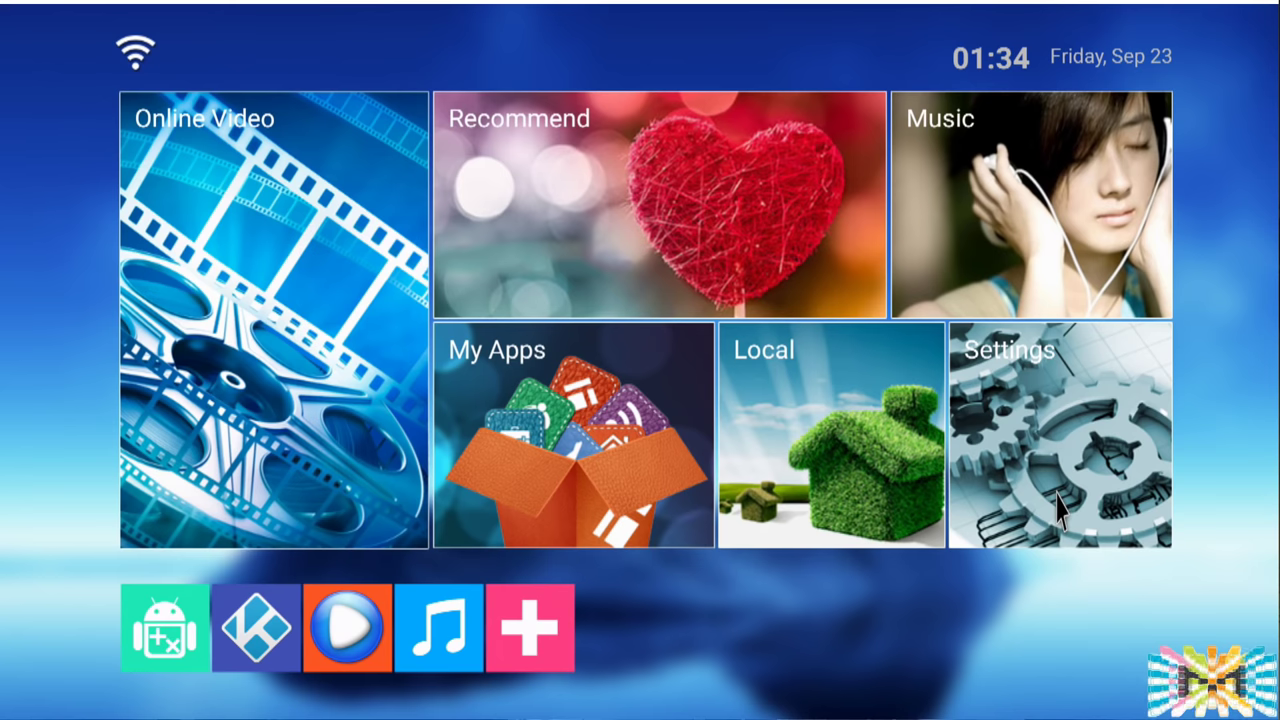
# Open My Apps and look through the Miracast, PPPoE, Settings and Superuser entries
pyautogui.click(642, 458)
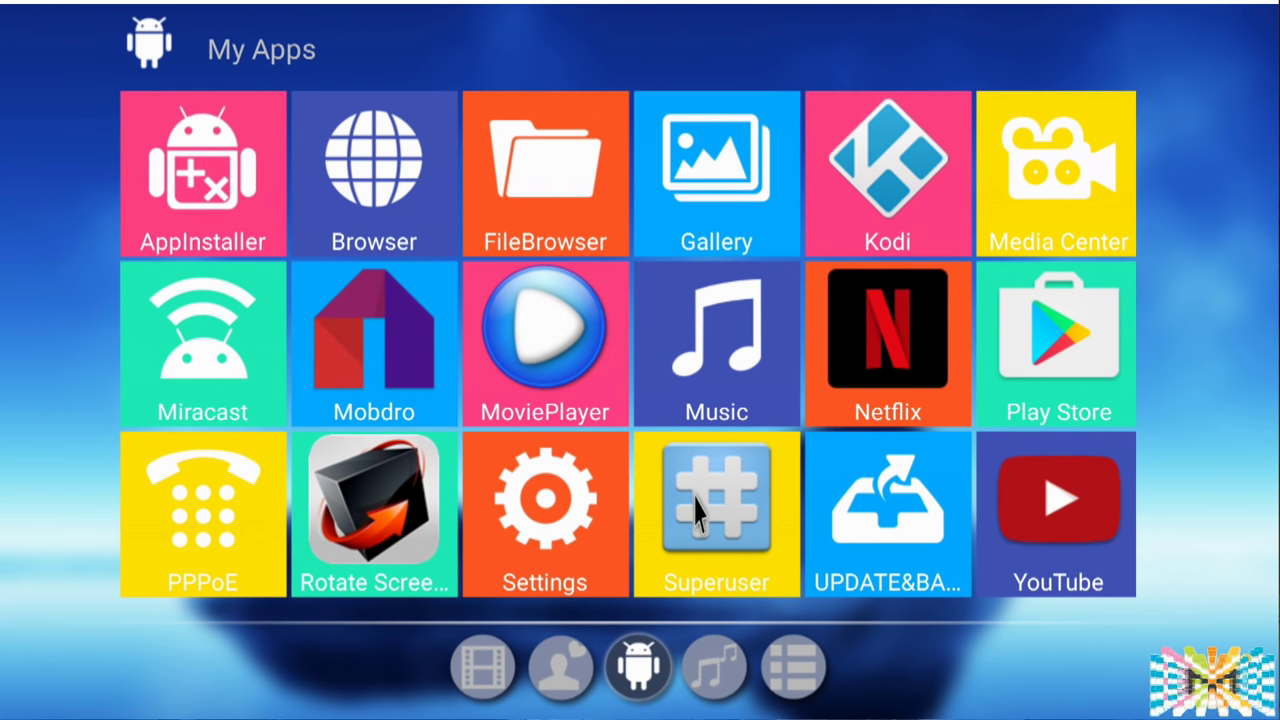
pyautogui.press('Down')
pyautogui.press('Down')
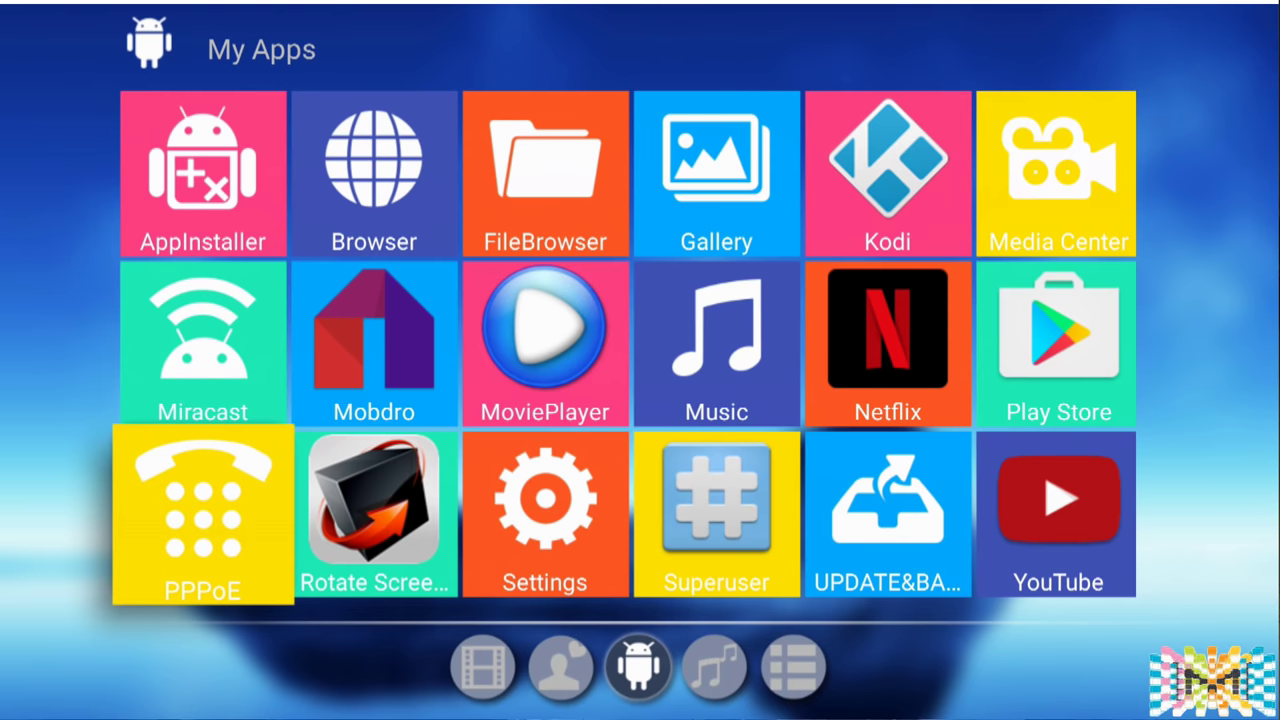
pyautogui.press('Up')
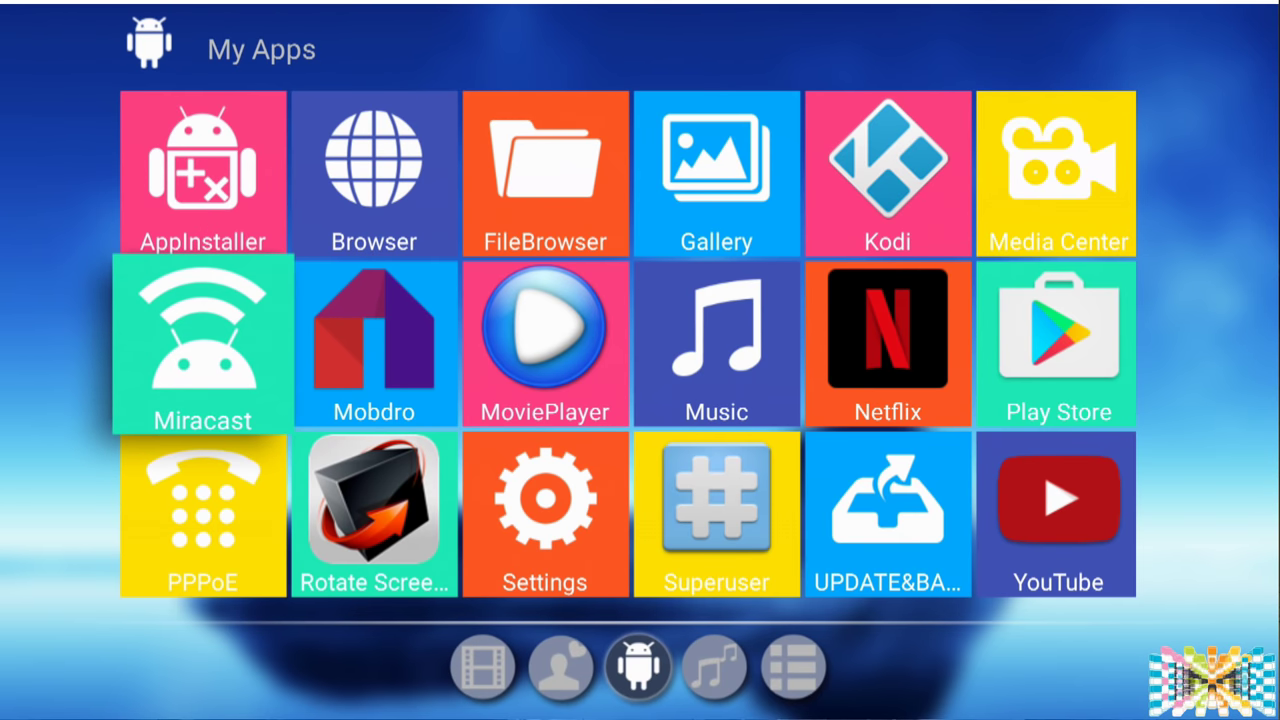
pyautogui.press('Down')
pyautogui.press('Right')
pyautogui.press('Right')
pyautogui.press('Right')
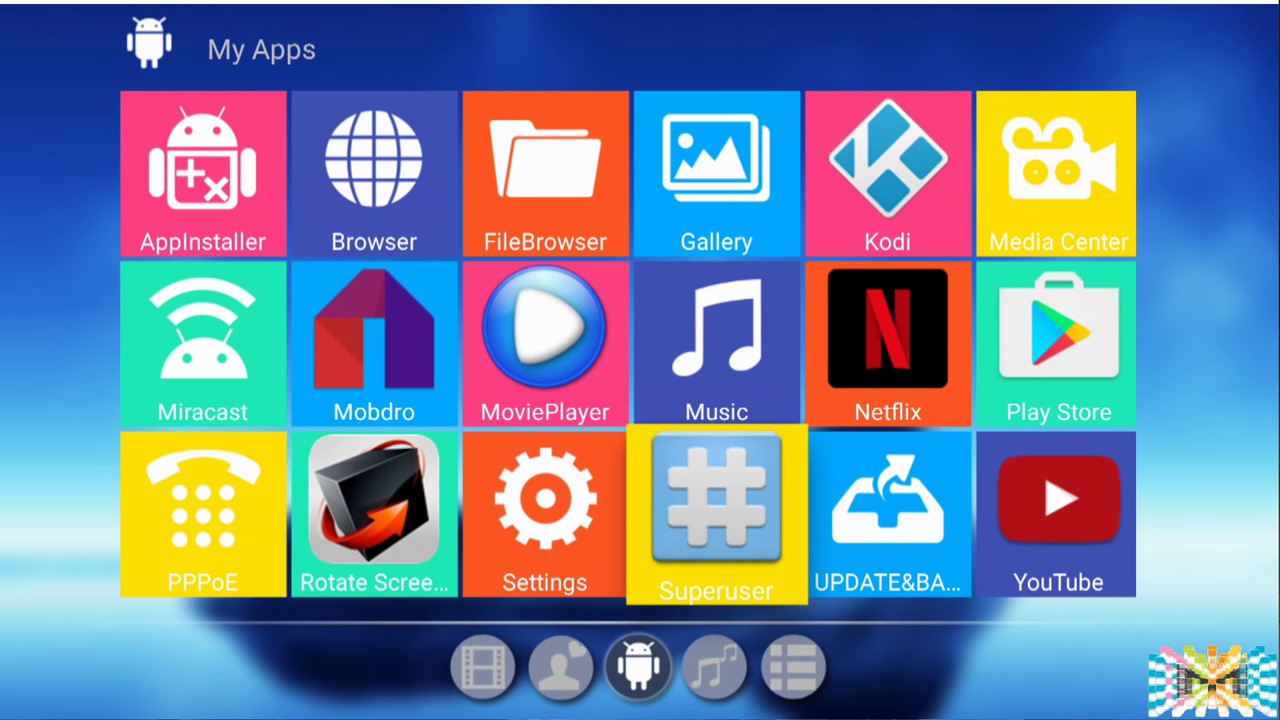
pyautogui.press('Left')
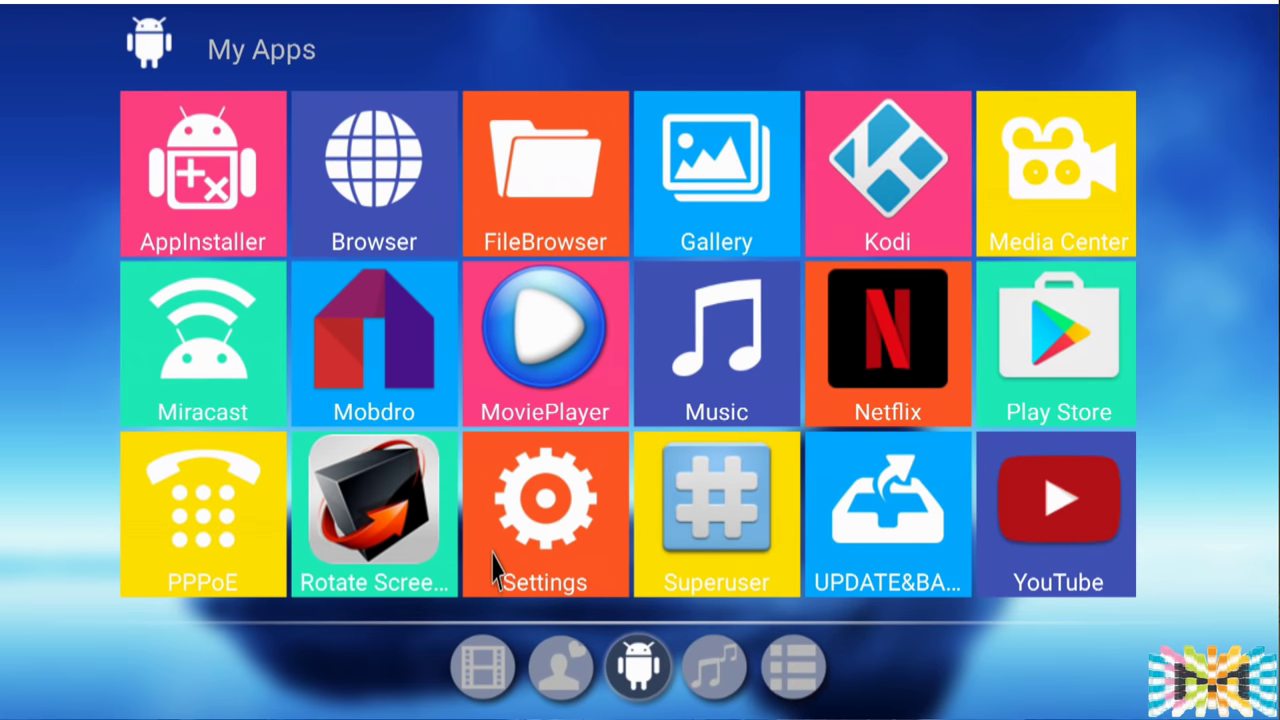
# Look into the Settings app briefly and launch Miracast from My Apps
pyautogui.click(523, 551)
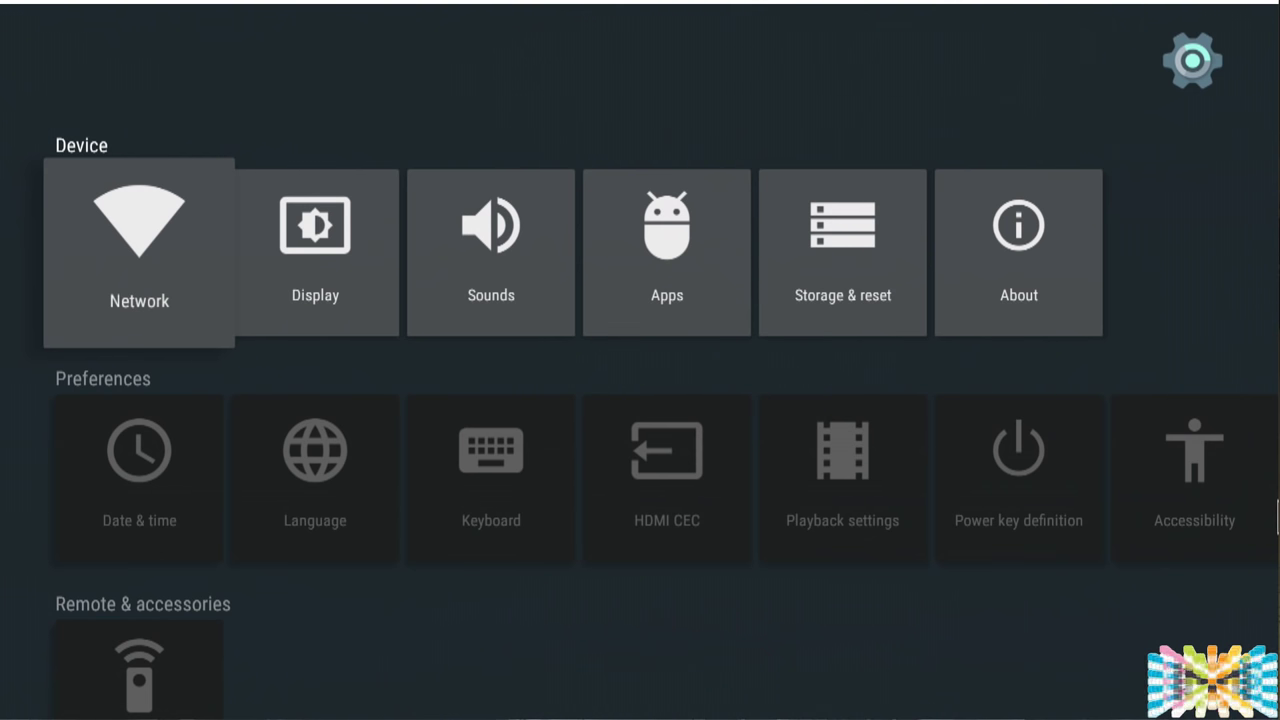
pyautogui.rightClick(740, 80)
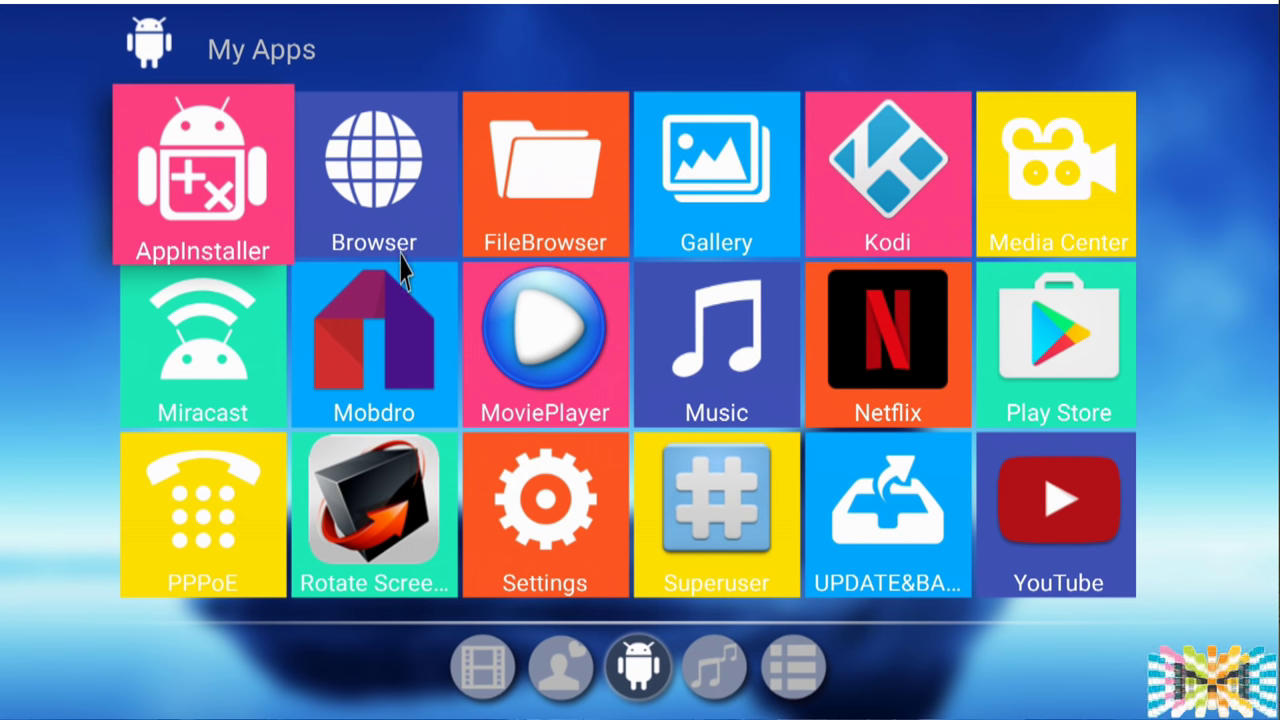
pyautogui.click(249, 372)
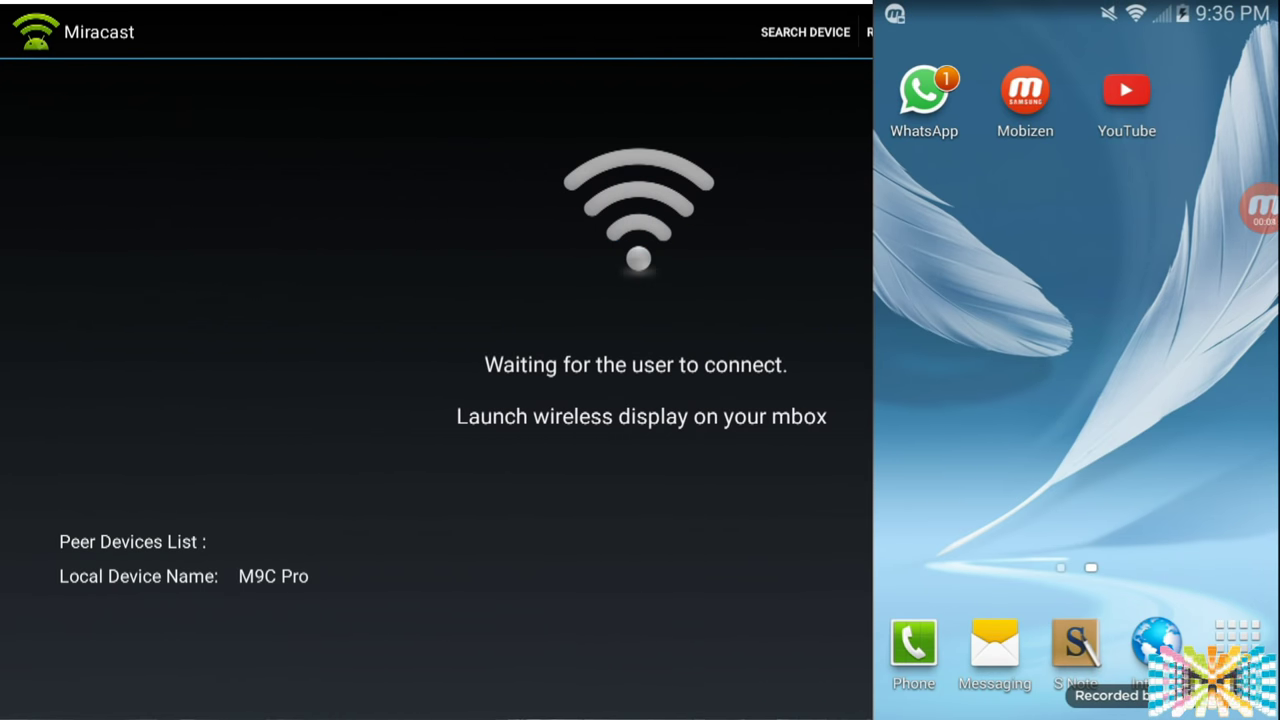
# Look at the phone's quick settings and notifications, and close them
pyautogui.hscroll(-3, 1076, 360)
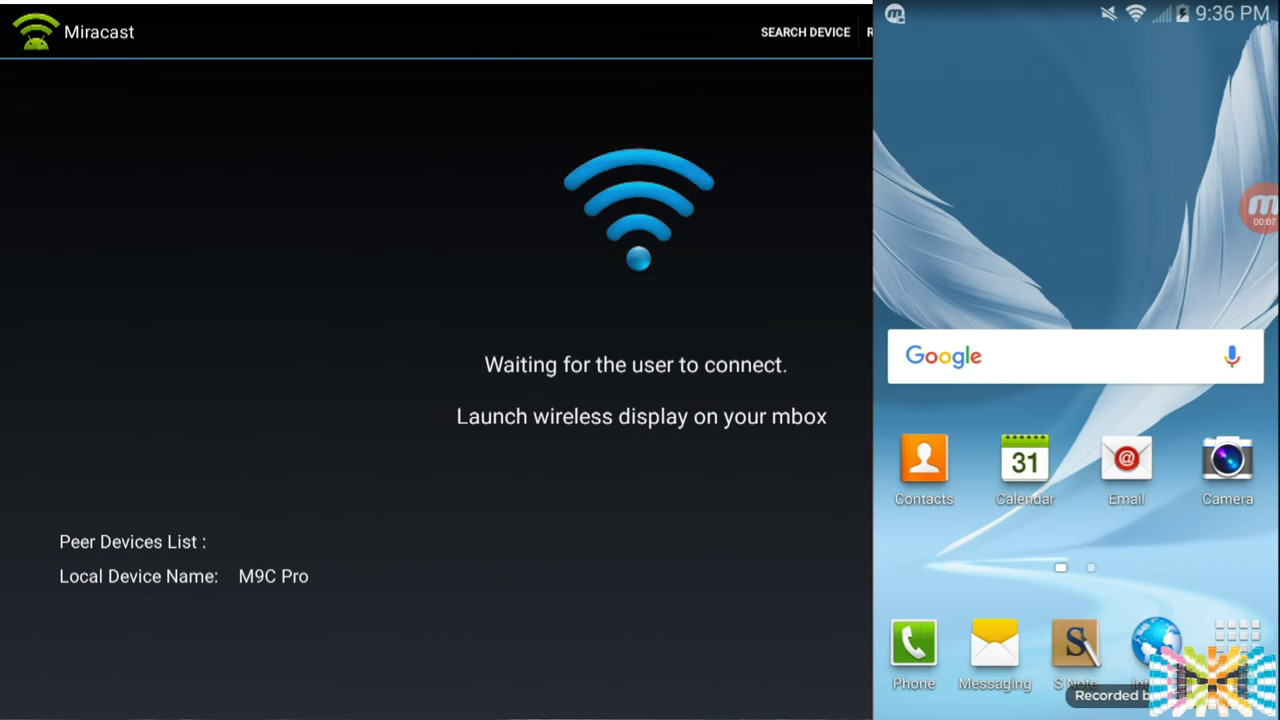
pyautogui.moveTo(1076, 10); pyautogui.dragTo(1076, 300)
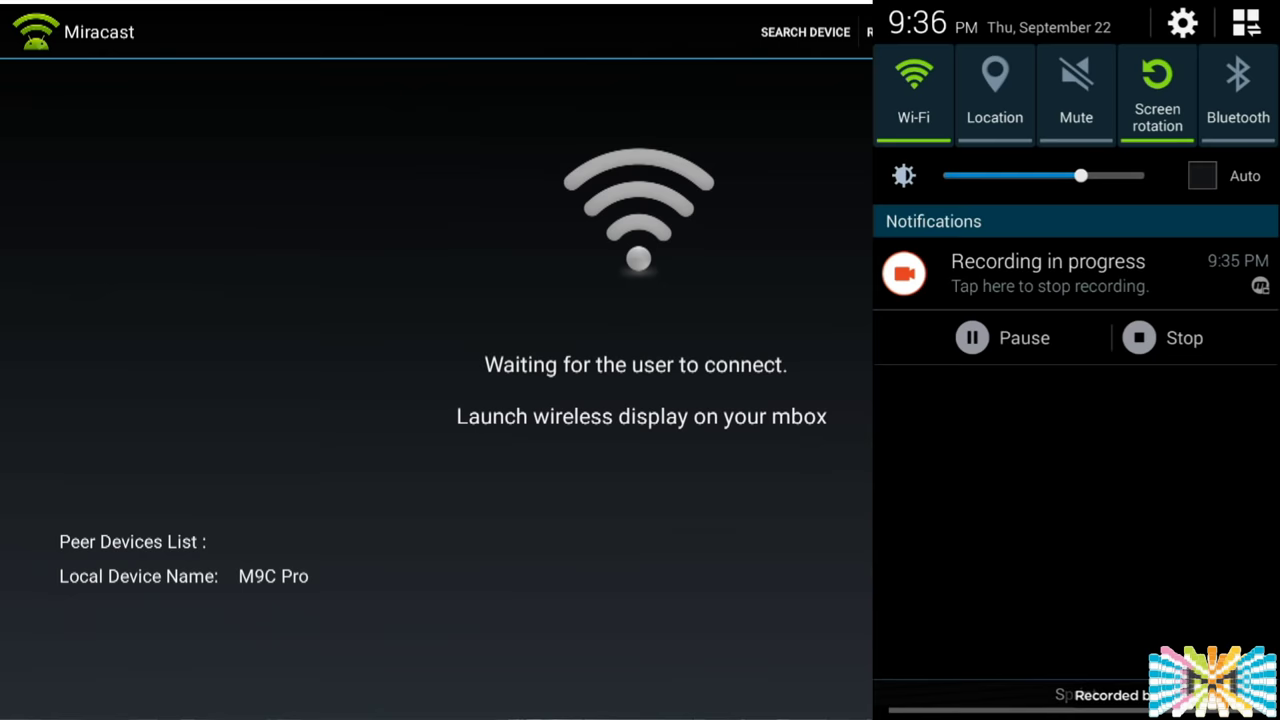
pyautogui.moveTo(1076, 371); pyautogui.dragTo(1076, 210)
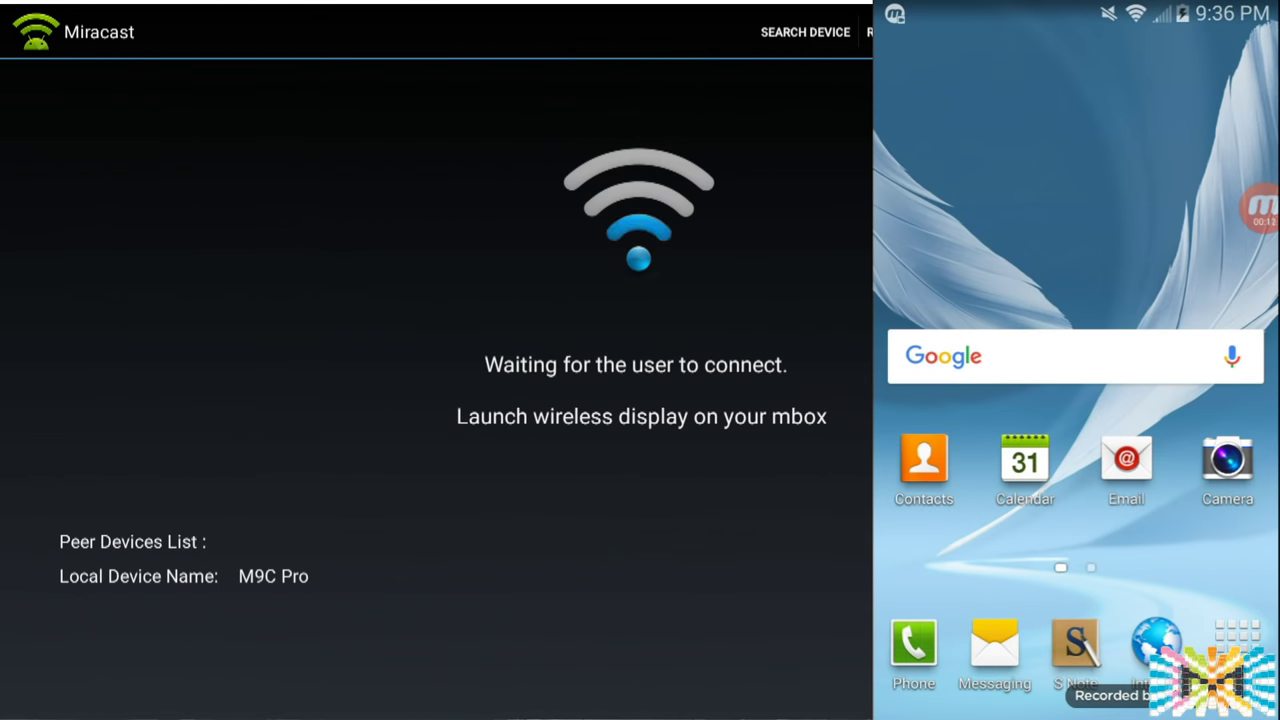
# Check the phone's device name under About device in its settings, and return to the home screen
pyautogui.press('Menu')
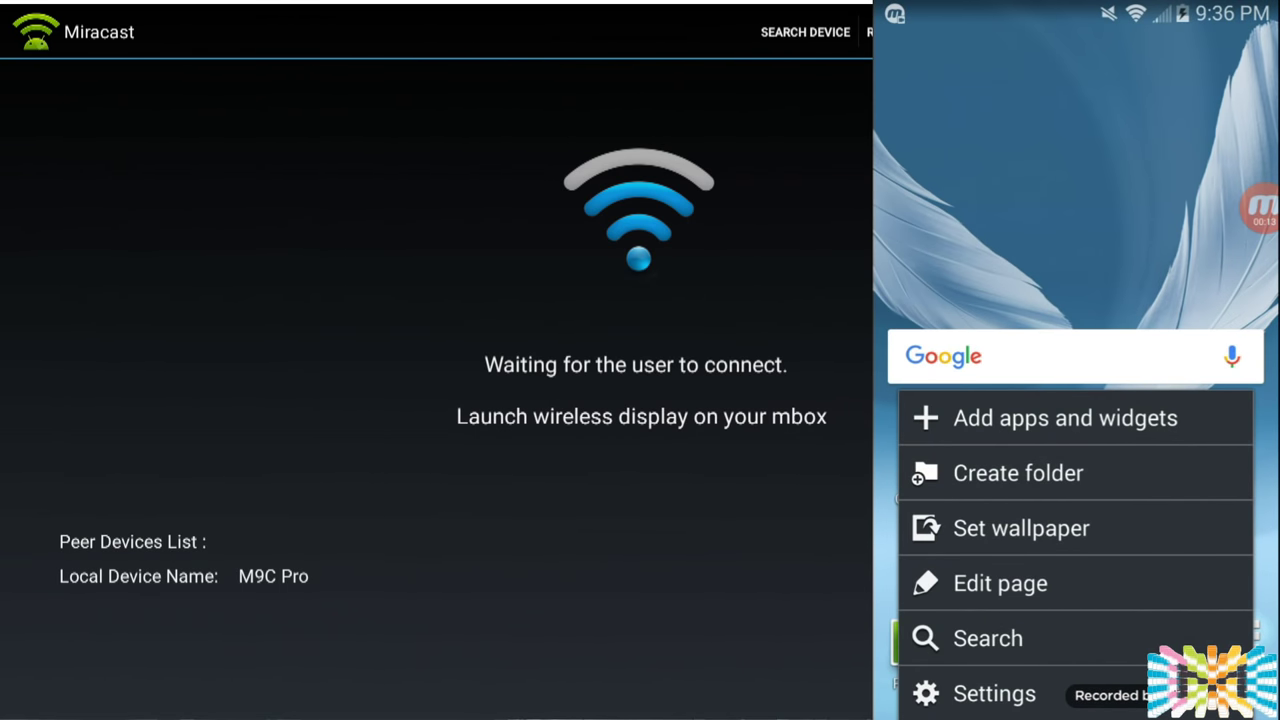
pyautogui.click(995, 693)
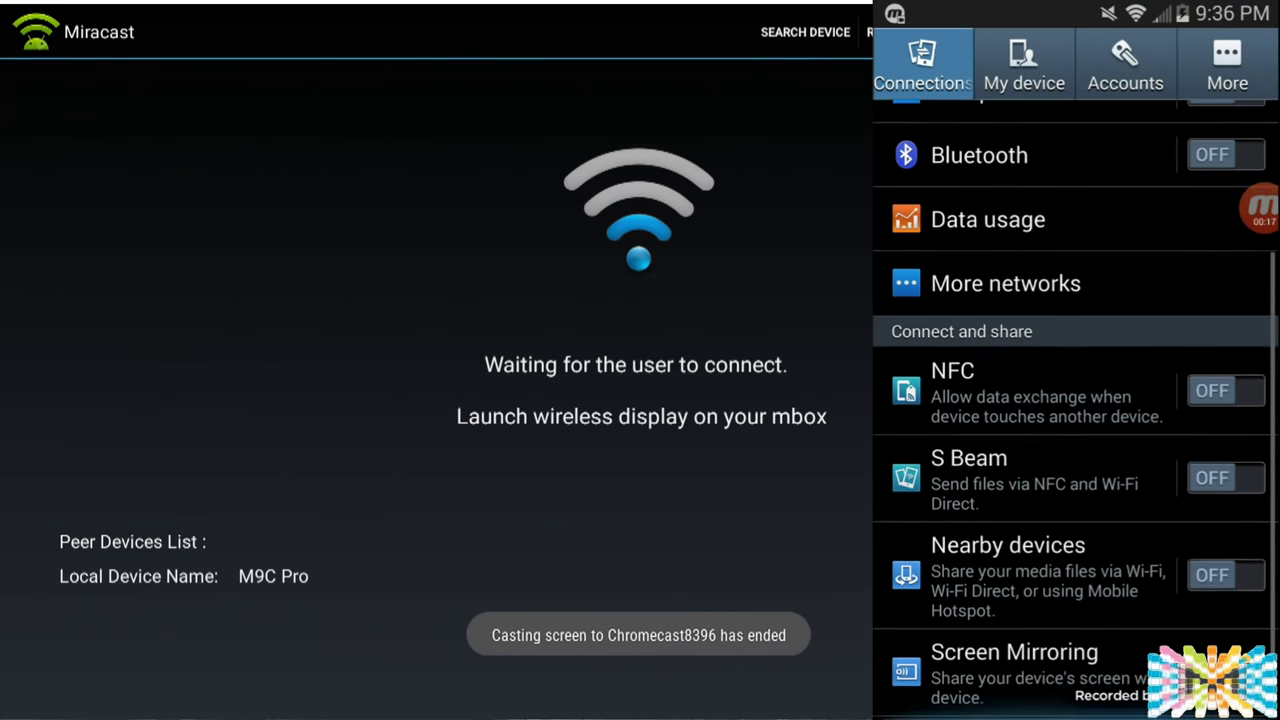
pyautogui.click(1227, 65)
pyautogui.scroll(-2, 1075, 400)
pyautogui.click(996, 689)
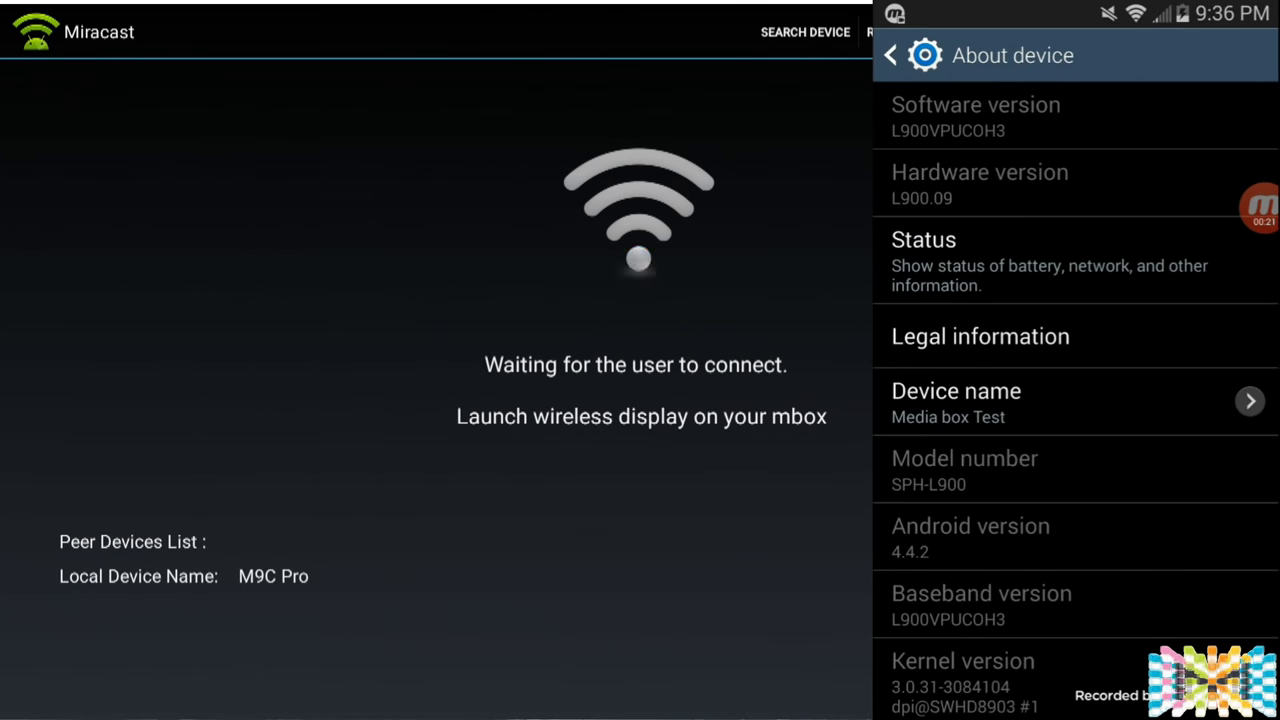
pyautogui.click(975, 537)
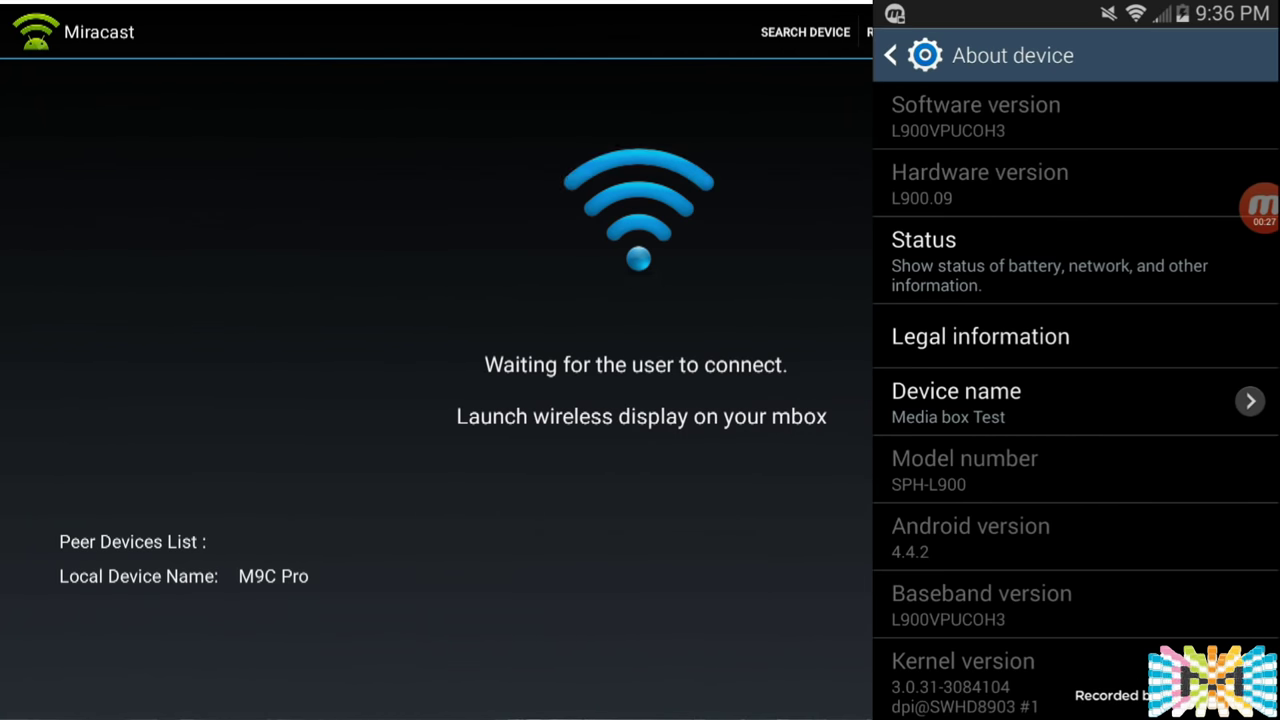
pyautogui.press('Home')
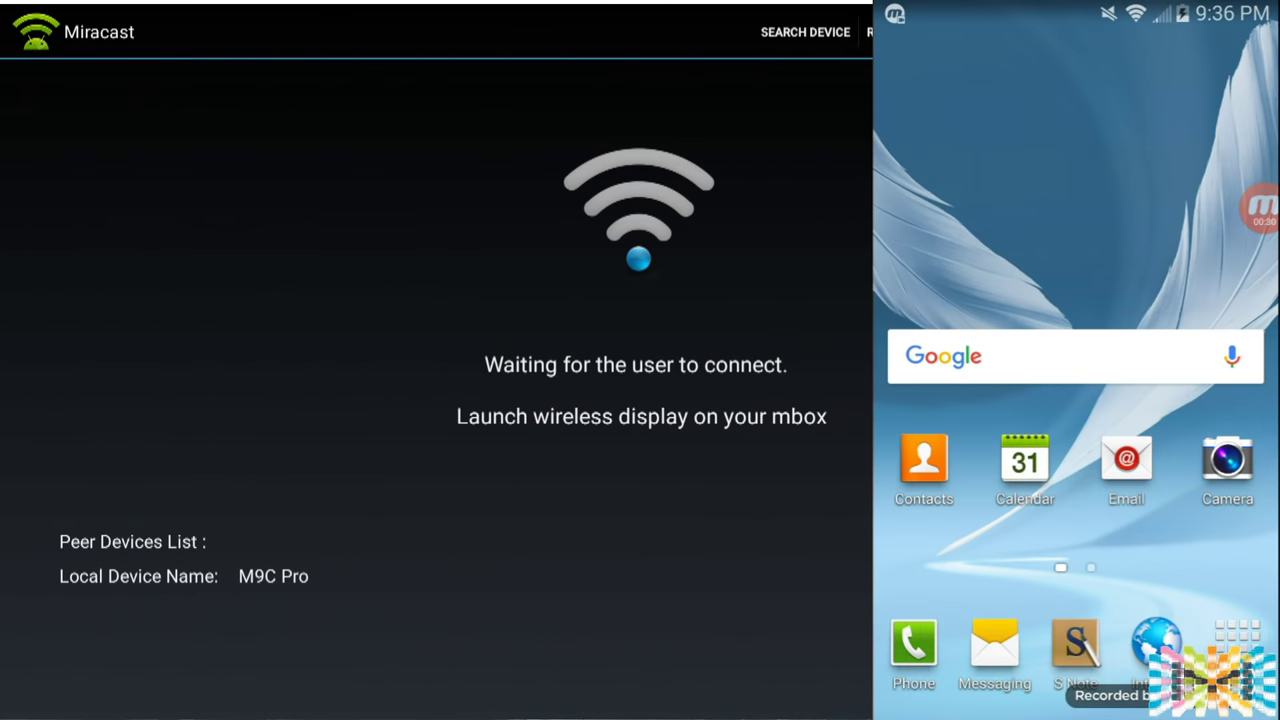
# Start Screen mirroring from the phone to M9C Pro and accept the Media box Test invitation, repeating the connection once
pyautogui.moveTo(1076, 5); pyautogui.dragTo(1076, 450)
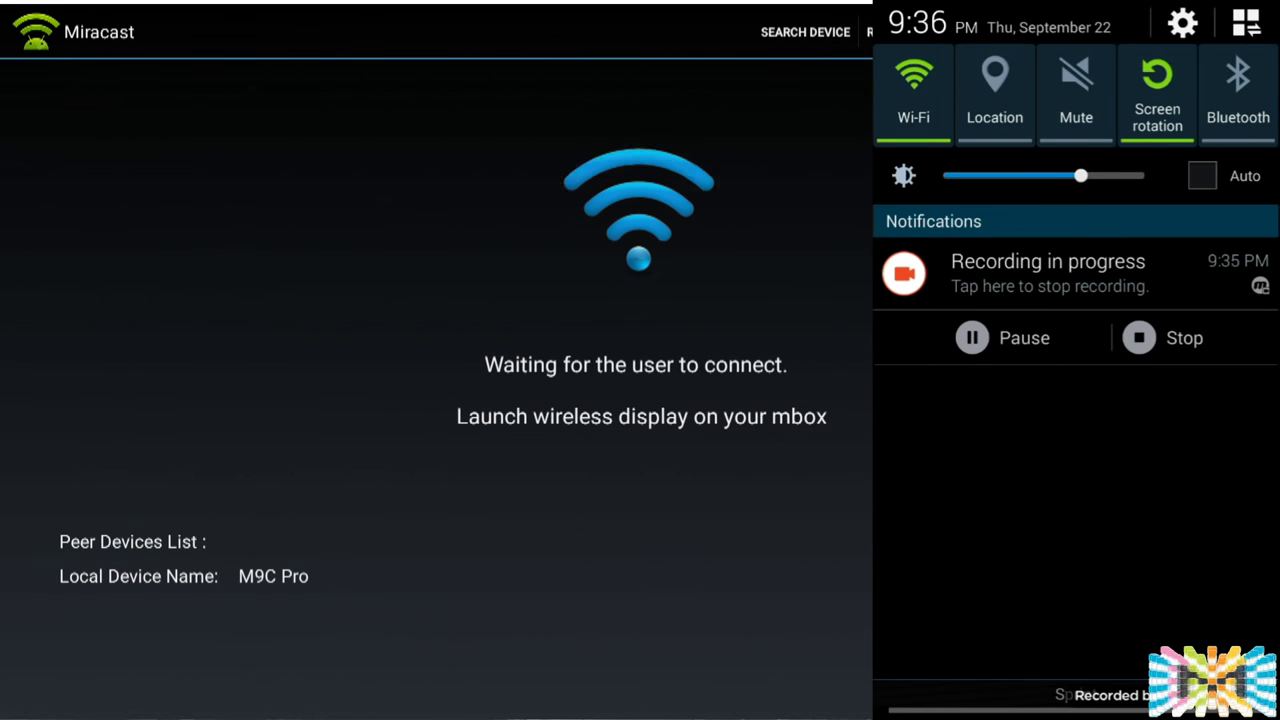
pyautogui.moveTo(1200, 95); pyautogui.dragTo(847, 95)
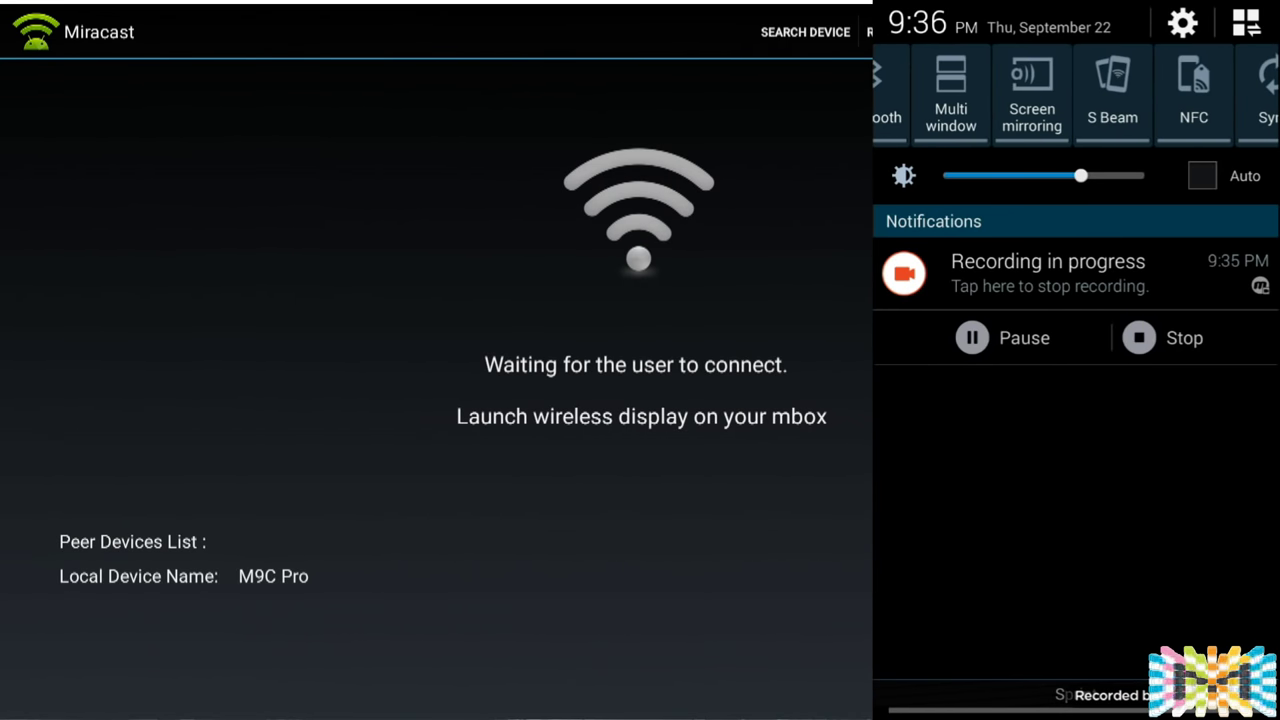
pyautogui.click(1032, 95)
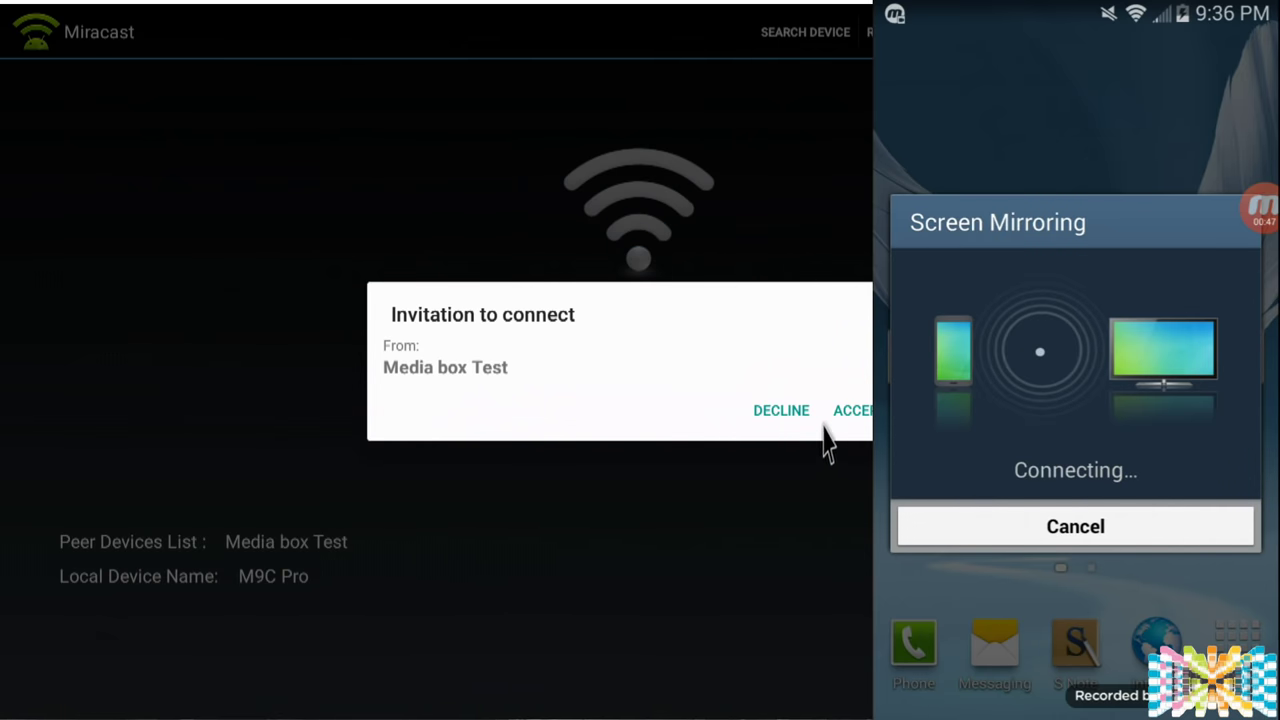
pyautogui.click(858, 410)
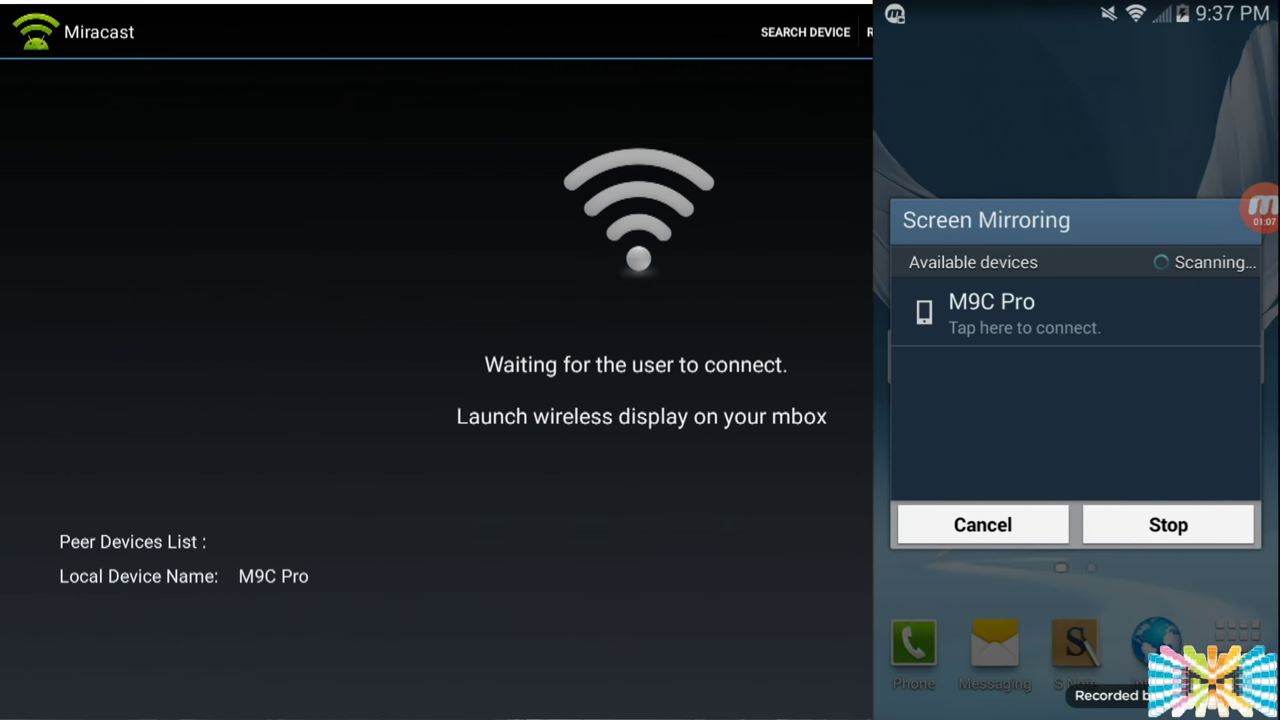
pyautogui.click(1000, 313)
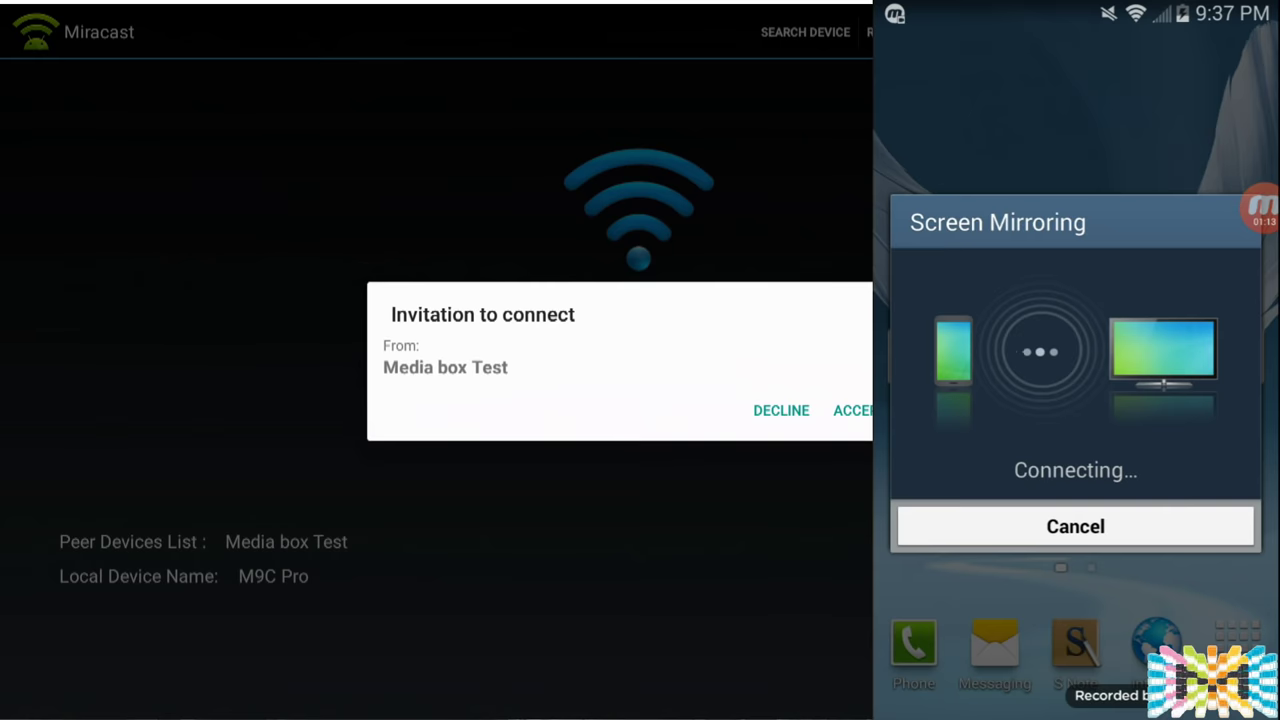
pyautogui.click(870, 410)
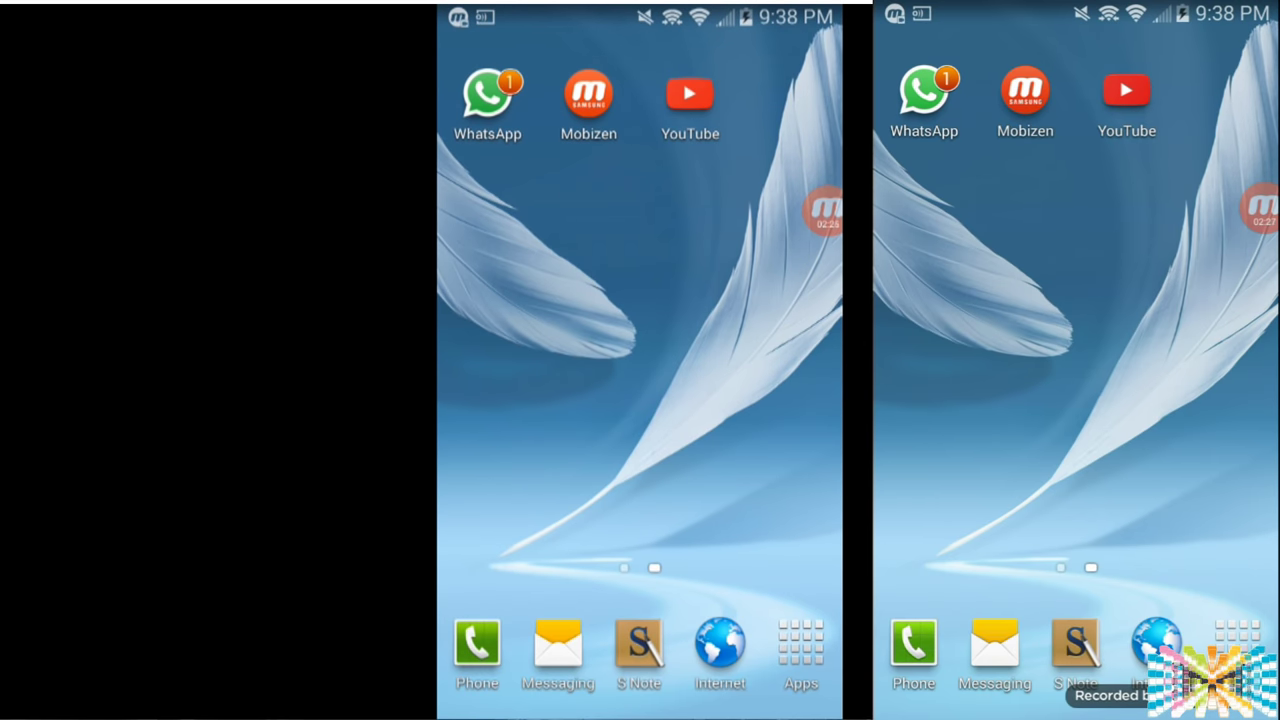
# Check the Screen mirroring toggle in the mirrored phone's quick settings, and go to the home page with WhatsApp, Mobizen and YouTube
pyautogui.moveTo(950, 300); pyautogui.dragTo(1200, 300)
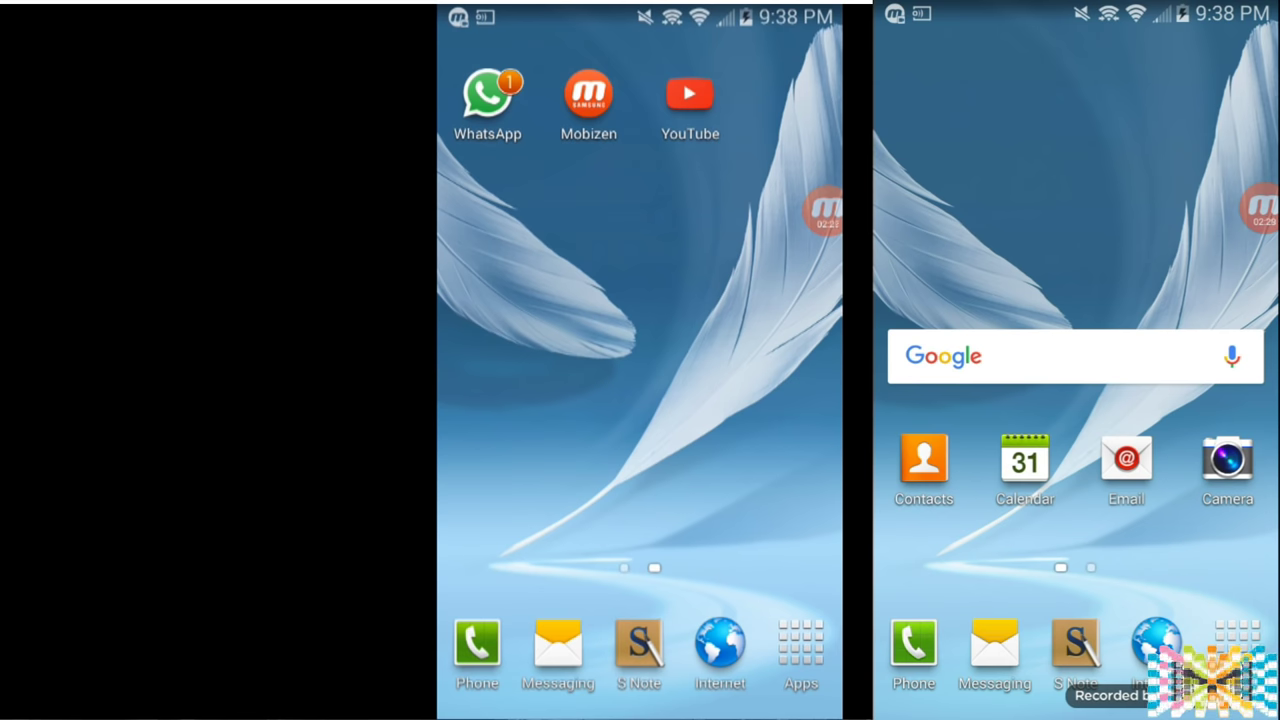
pyautogui.moveTo(1075, 10); pyautogui.dragTo(1075, 500)
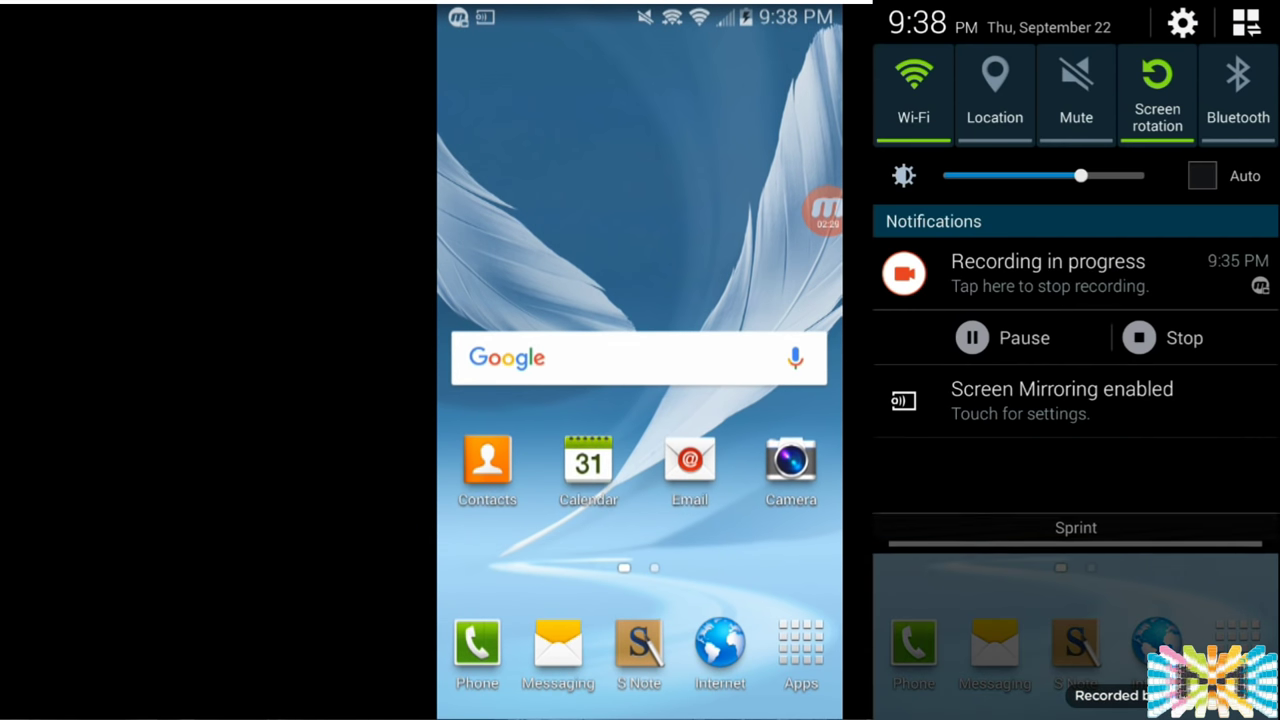
pyautogui.moveTo(1200, 95); pyautogui.dragTo(930, 95)
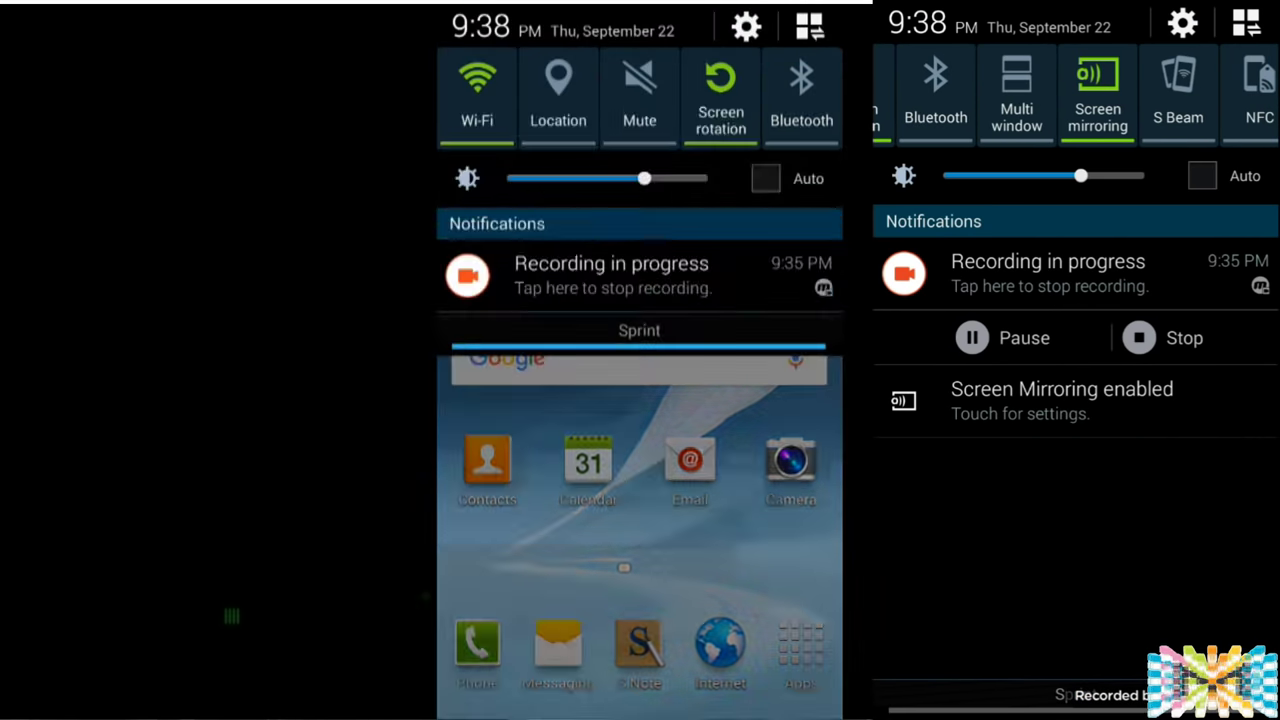
pyautogui.moveTo(1075, 705); pyautogui.dragTo(1075, 240)
pyautogui.moveTo(950, 420); pyautogui.dragTo(1200, 420)
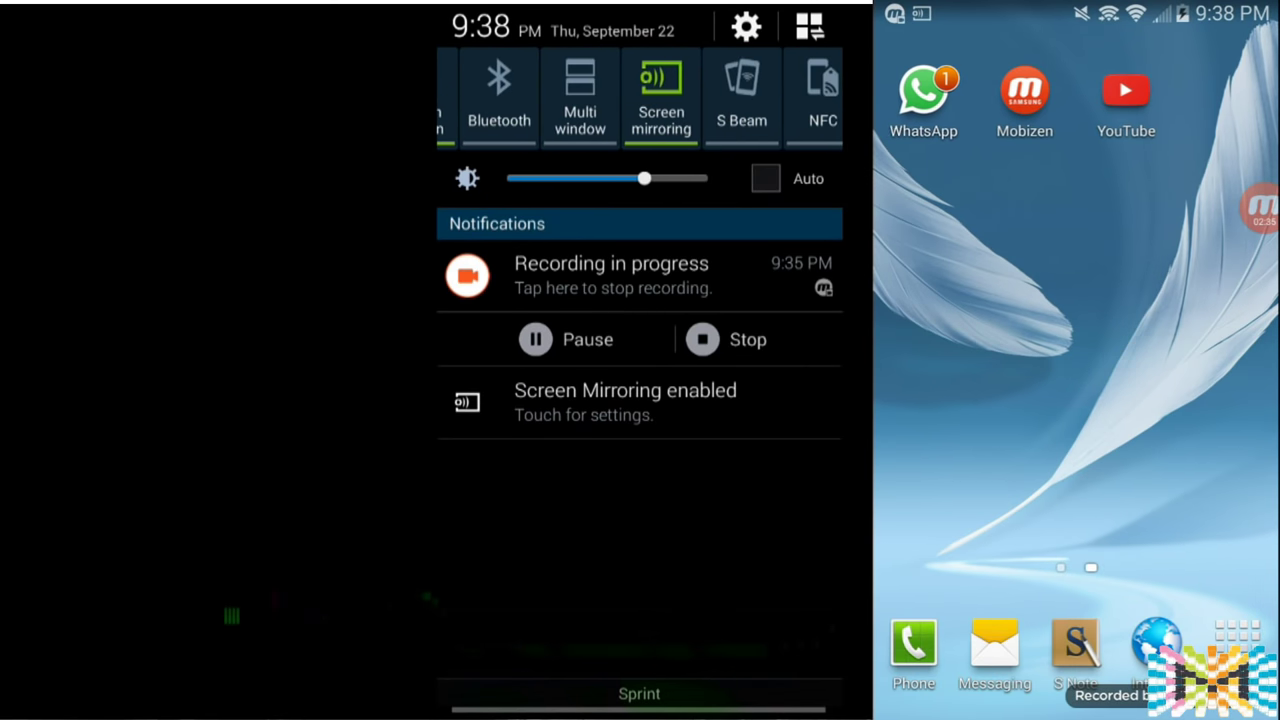
# Look through the More and Accounts categories of the phone's settings while mirroring, and return to the home screen
pyautogui.press('Menu')
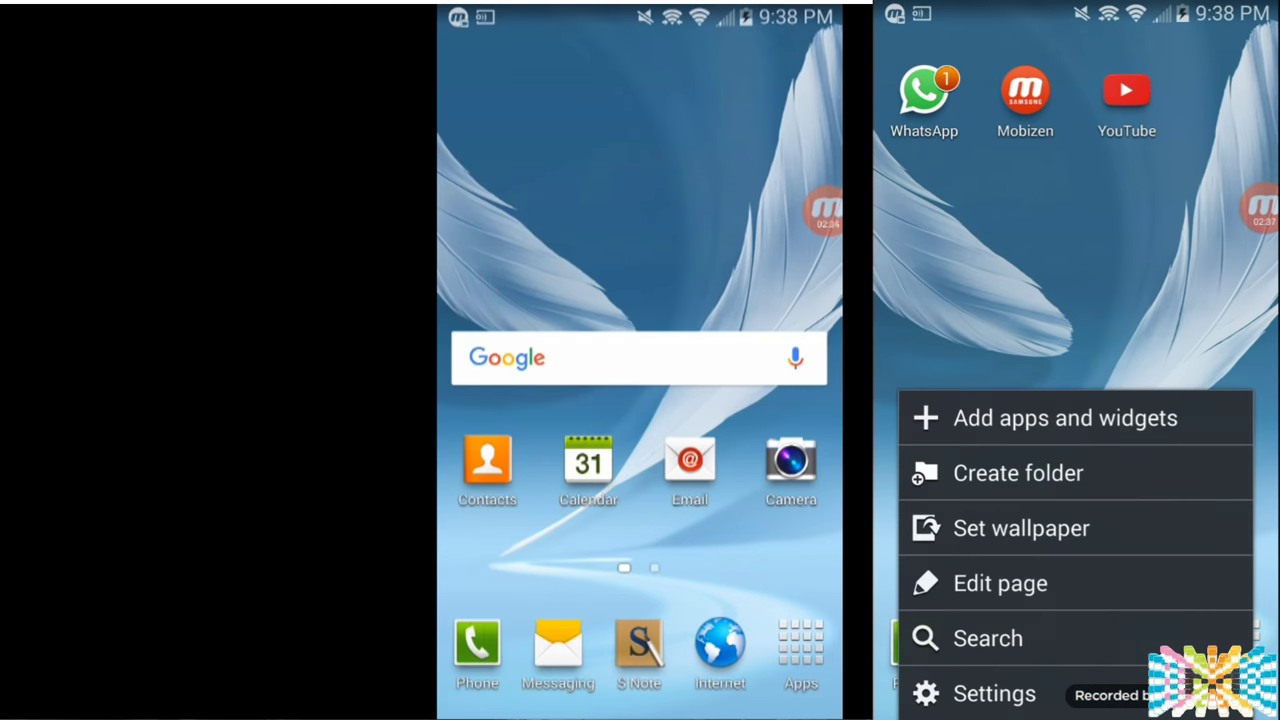
pyautogui.click(995, 693)
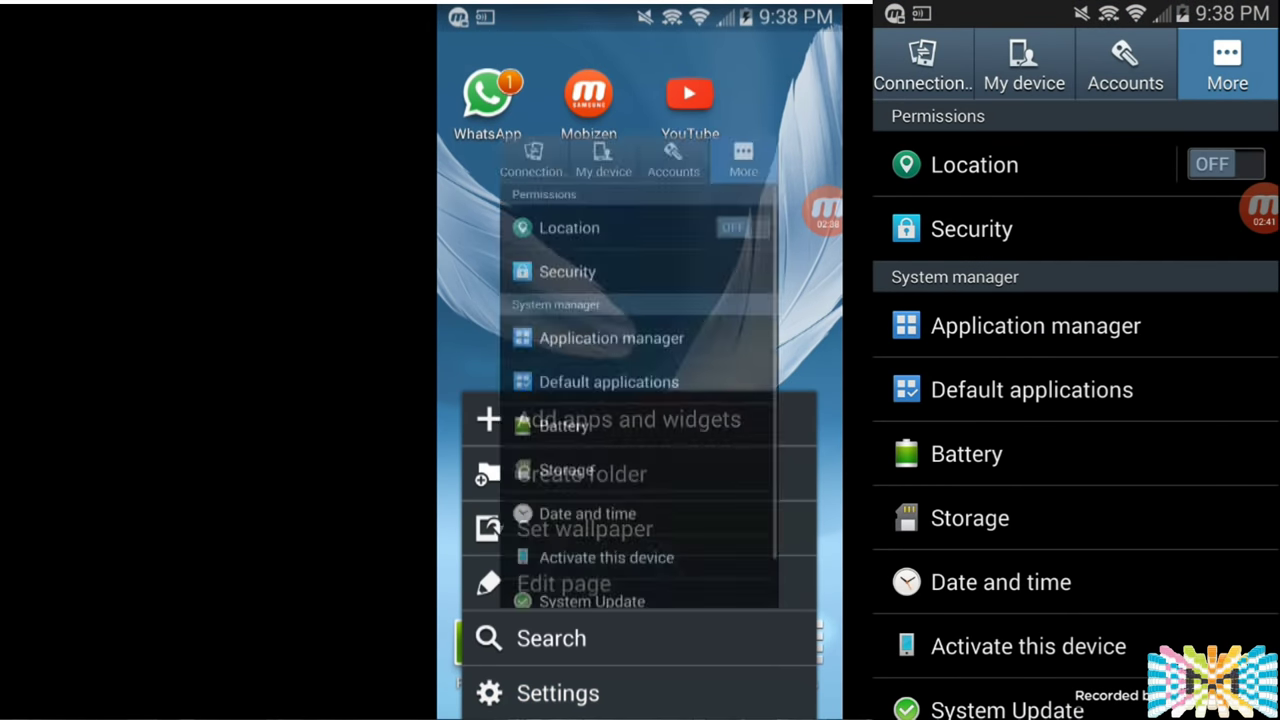
pyautogui.scroll(-2, 1076, 410)
pyautogui.scroll(2, 1076, 410)
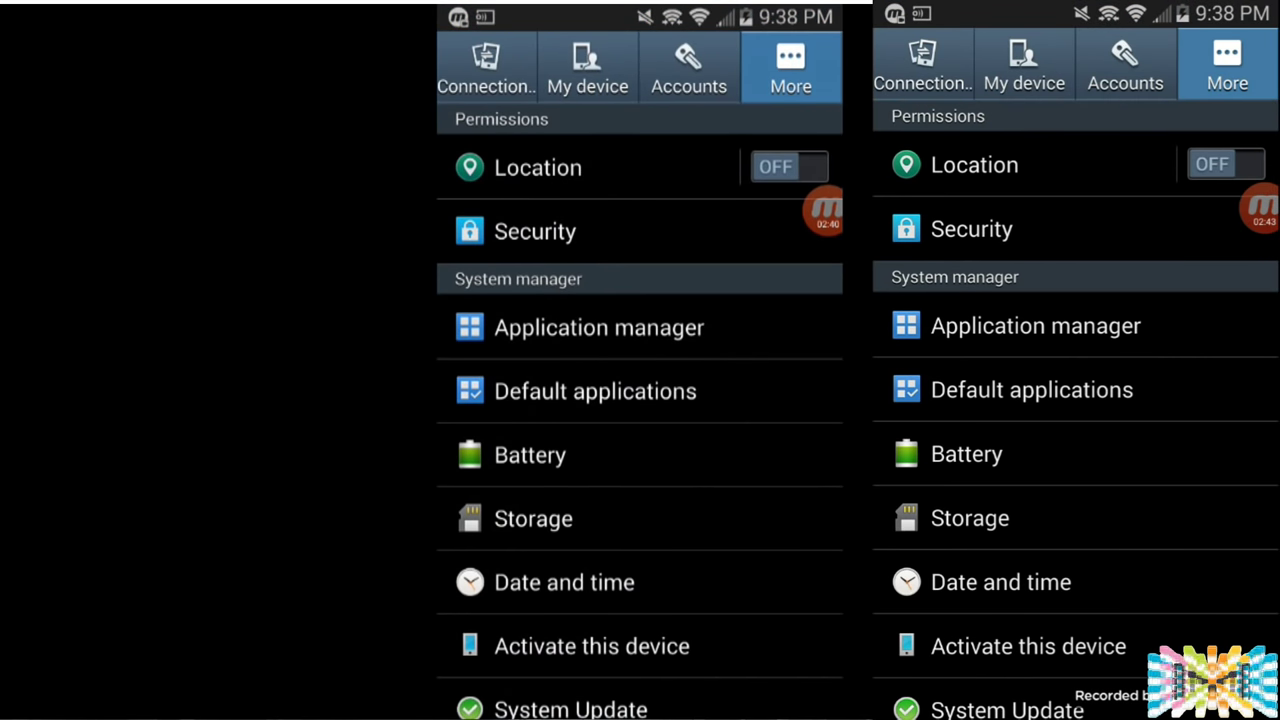
pyautogui.click(1125, 65)
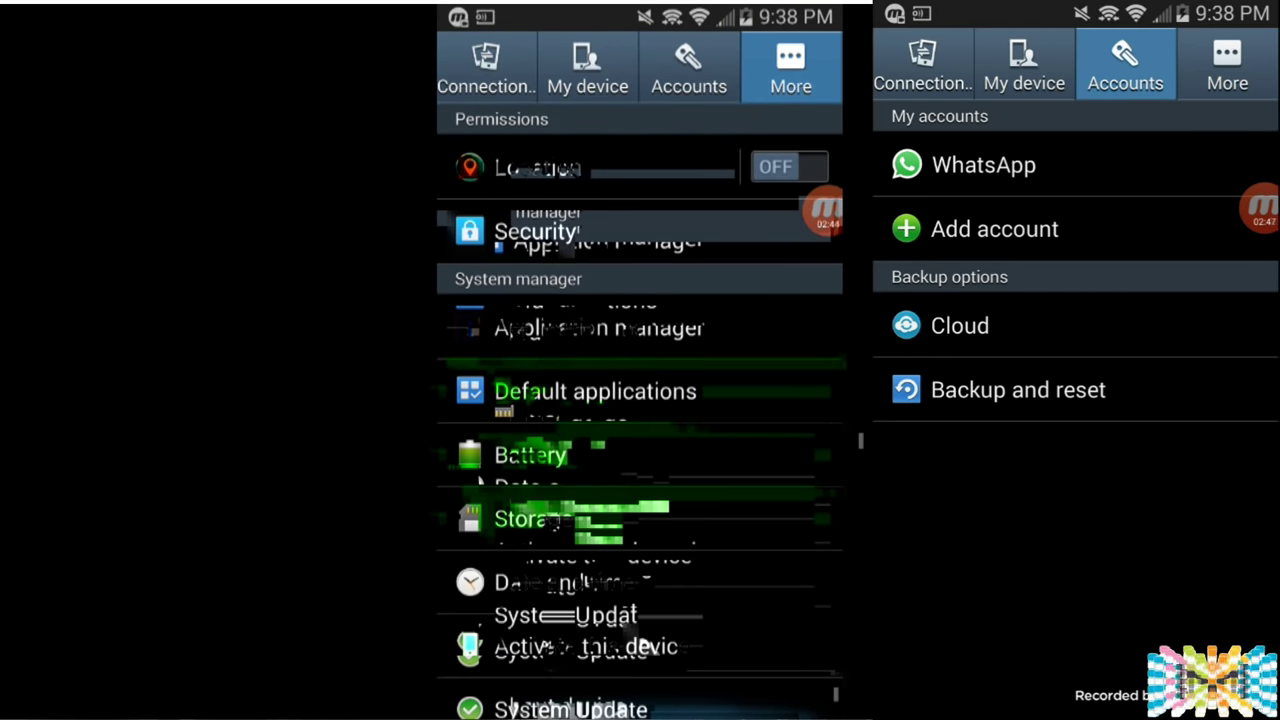
pyautogui.press('Home')
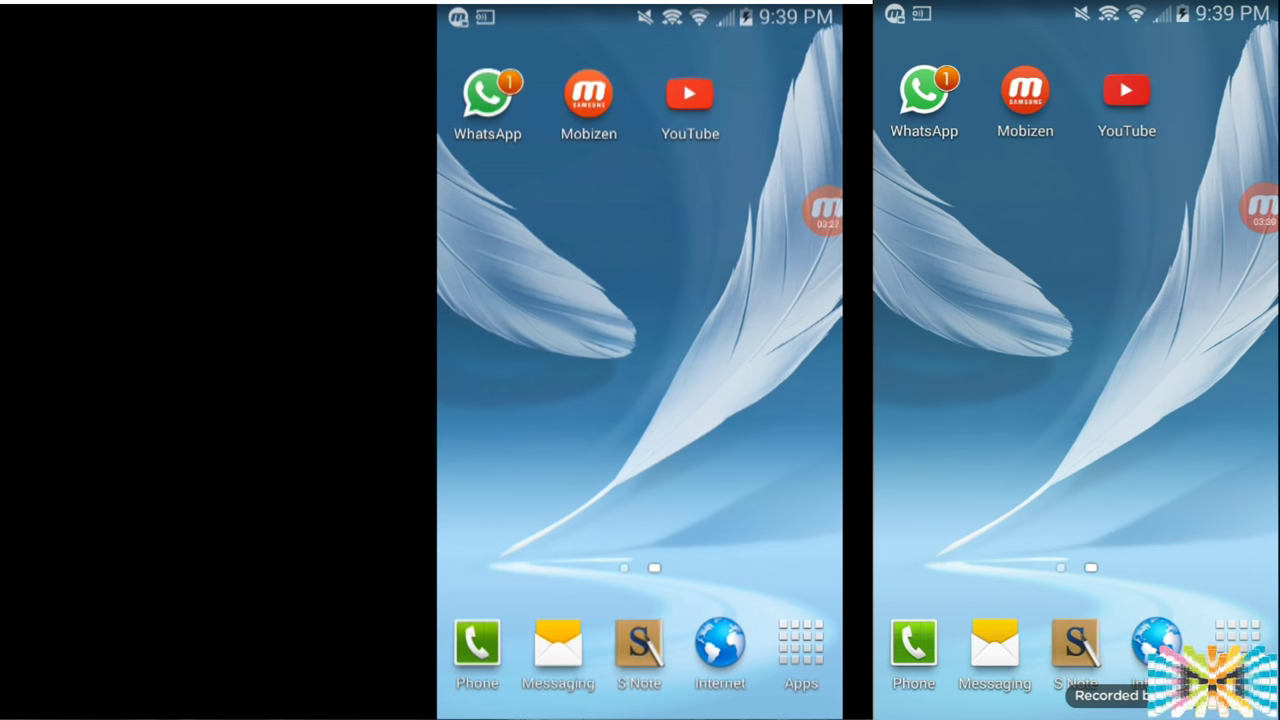
# Open YouTube on the mirrored phone, view its Account page, and return to the home screen
pyautogui.click(1126, 92)
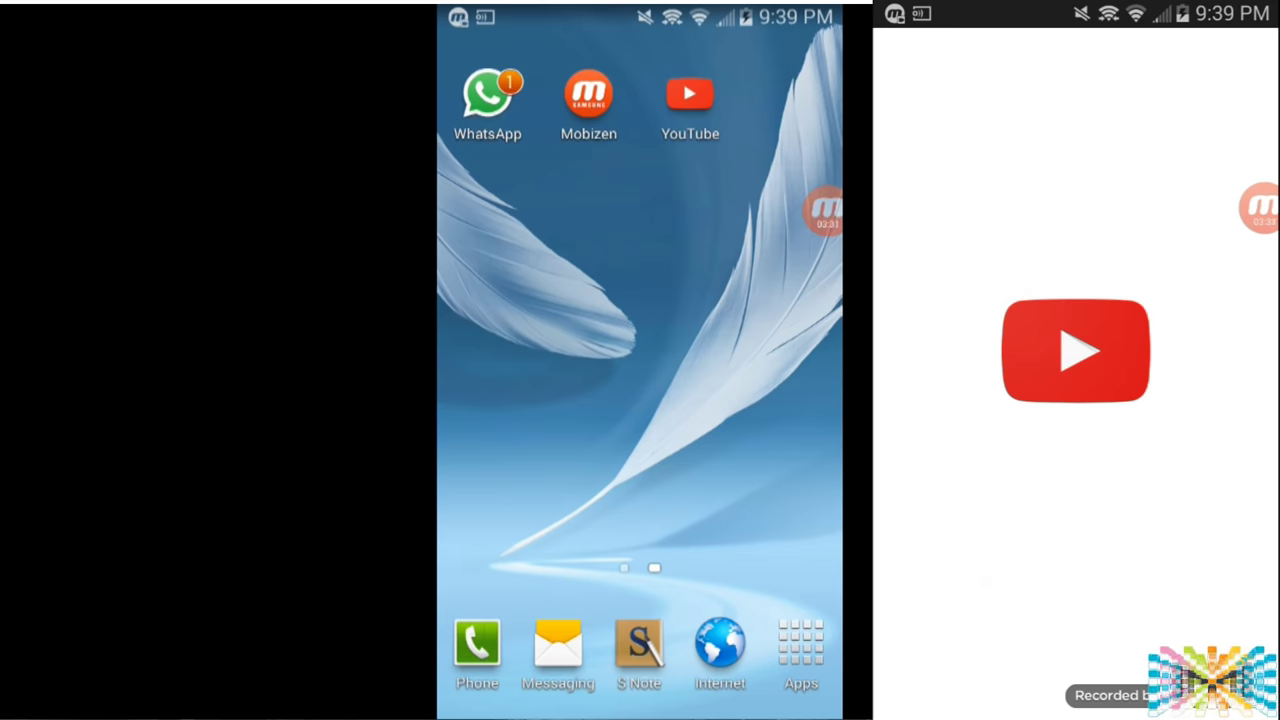
pyautogui.click(690, 93)
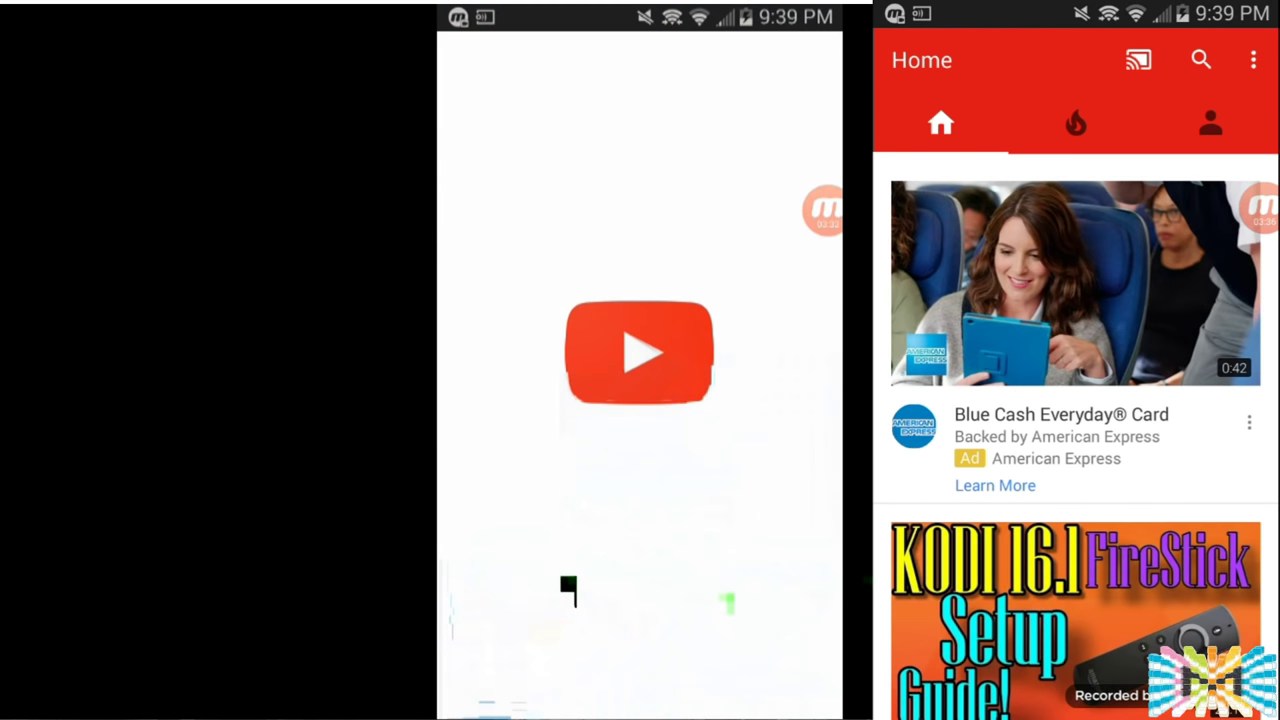
pyautogui.click(1210, 122)
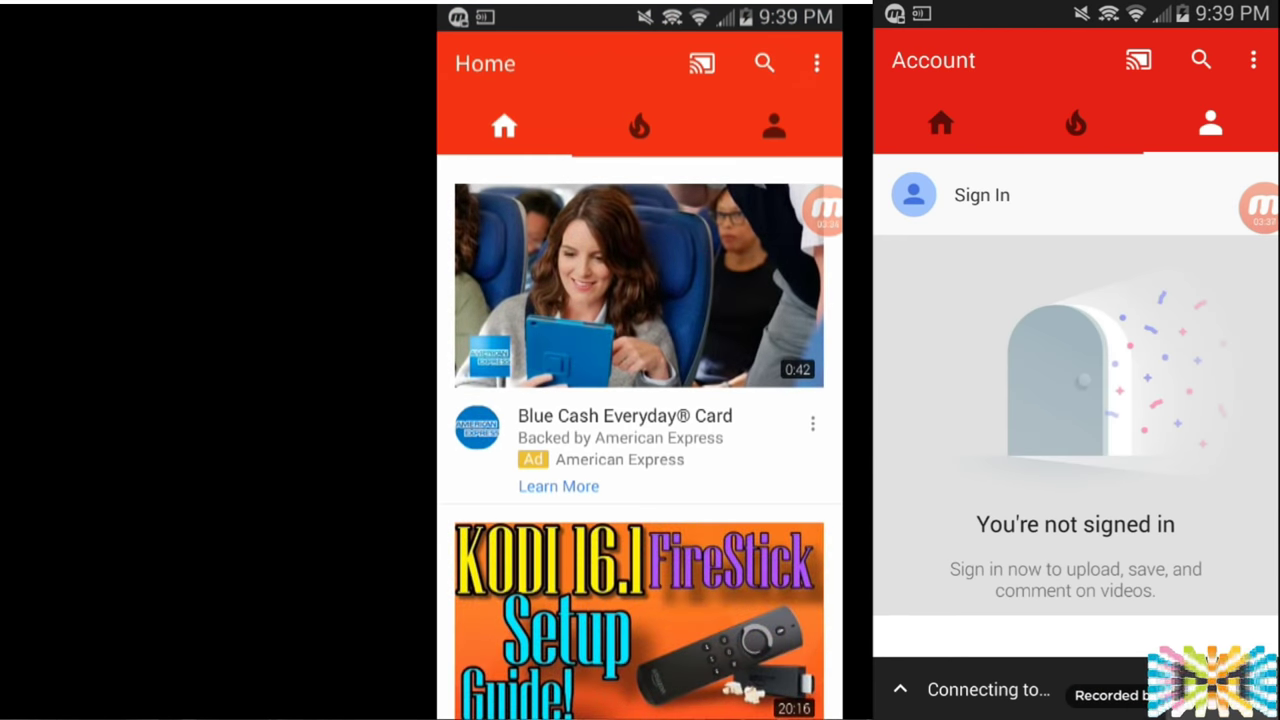
pyautogui.press('super')
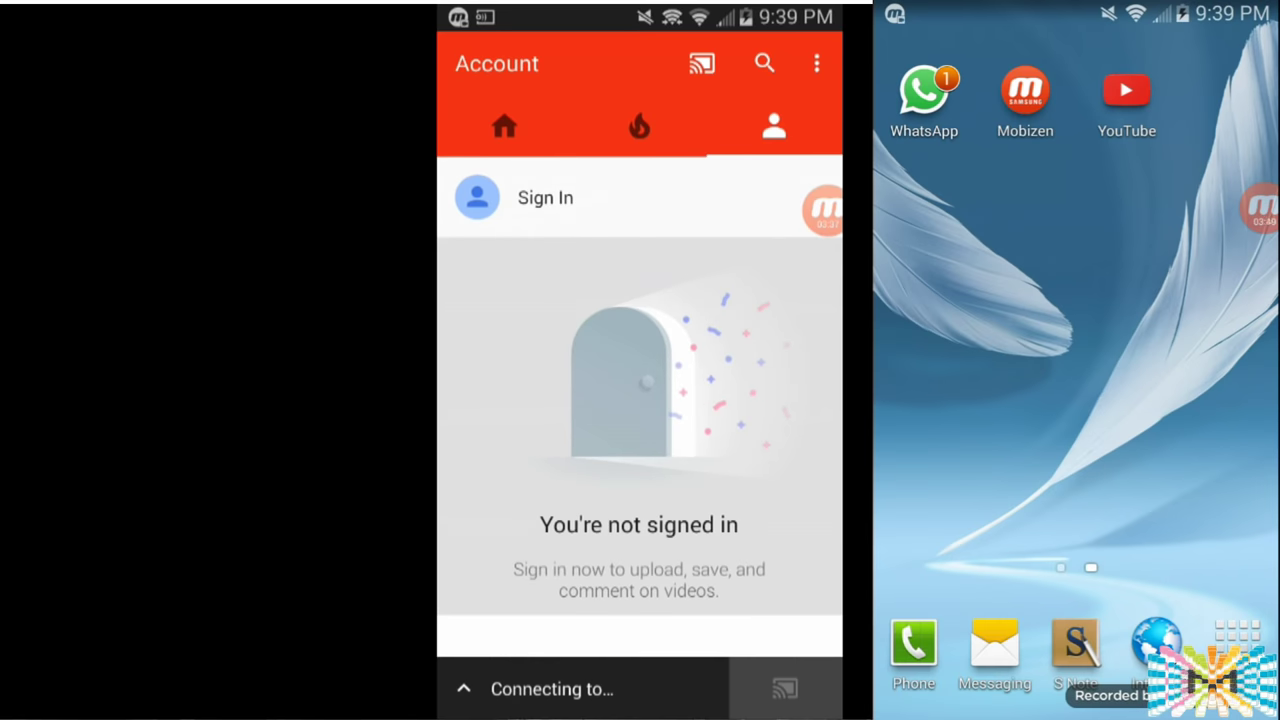
# Reopen YouTube on the phone and choose the Amazon FireStick Install KODI 16.1 Complete Guide 2016 video from the Home feed
pyautogui.click(1126, 92)
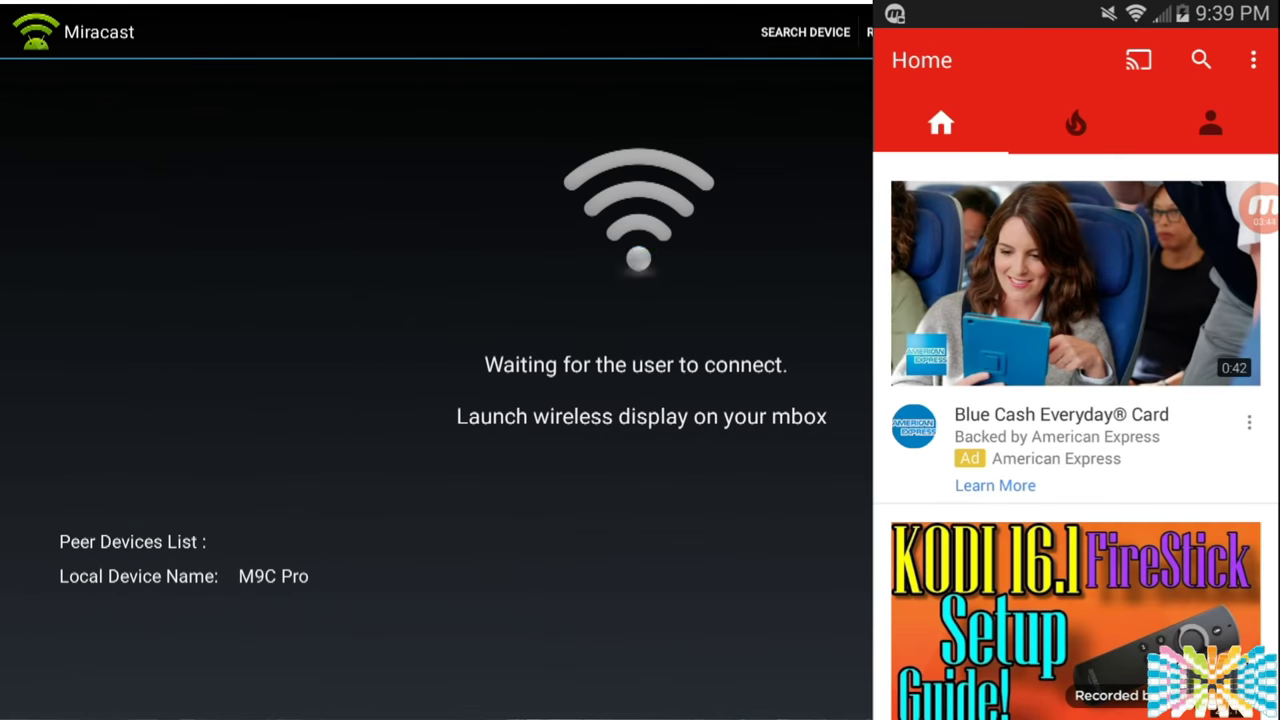
pyautogui.scroll(-2, 1075, 400)
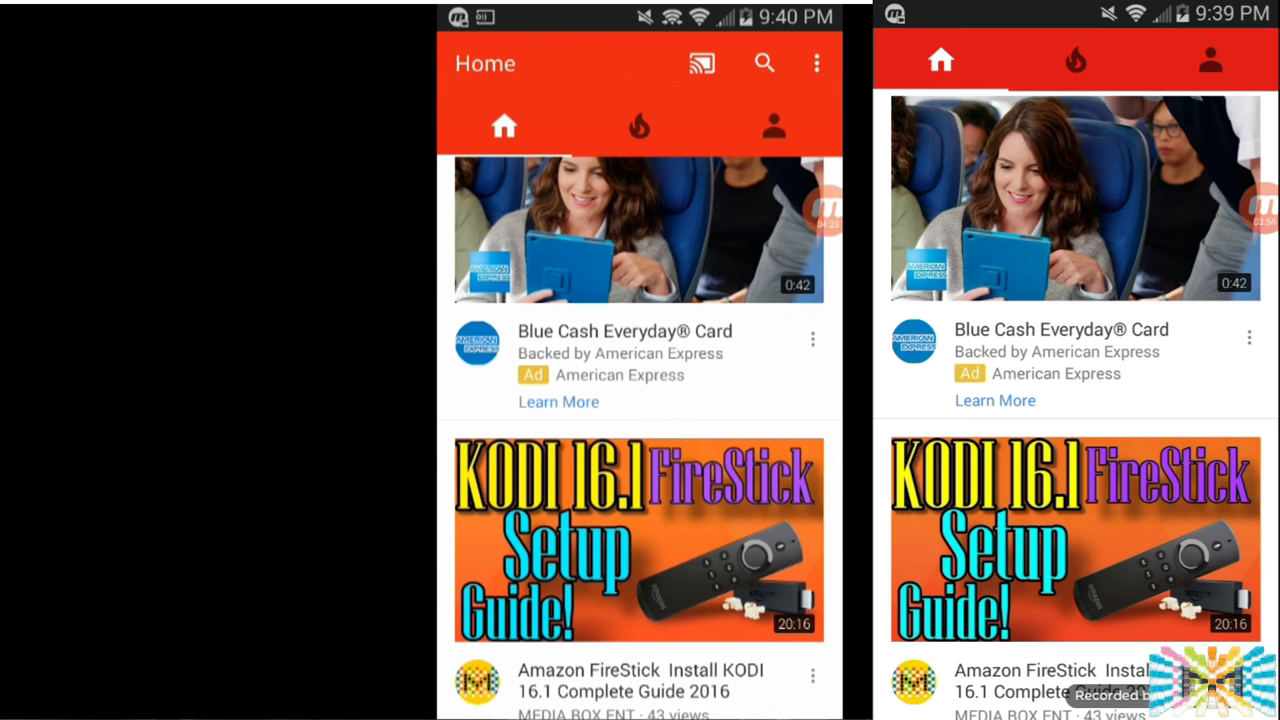
pyautogui.click(639, 540)
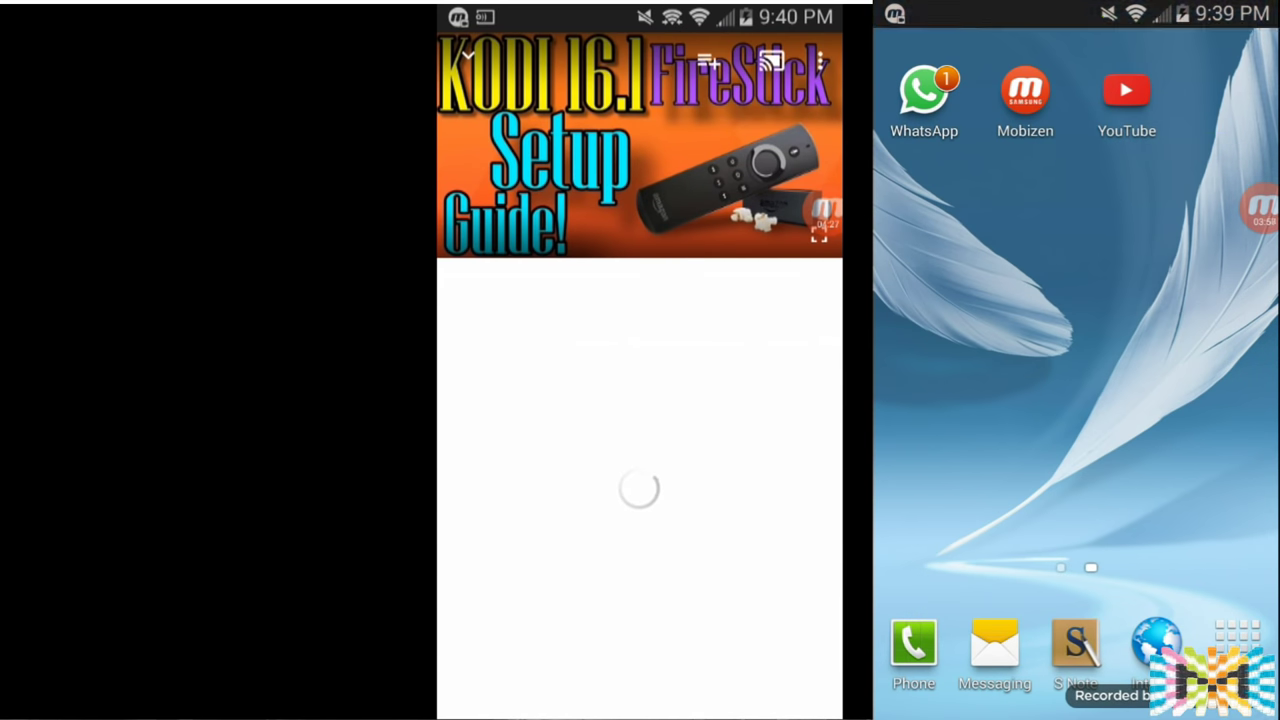
# Turn Screen mirroring on again from the phone's quick settings and play the KODI 16.1 FireStick setup guide in YouTube
pyautogui.moveTo(1075, 10); pyautogui.dragTo(1075, 600)
pyautogui.moveTo(1200, 95); pyautogui.dragTo(940, 95)
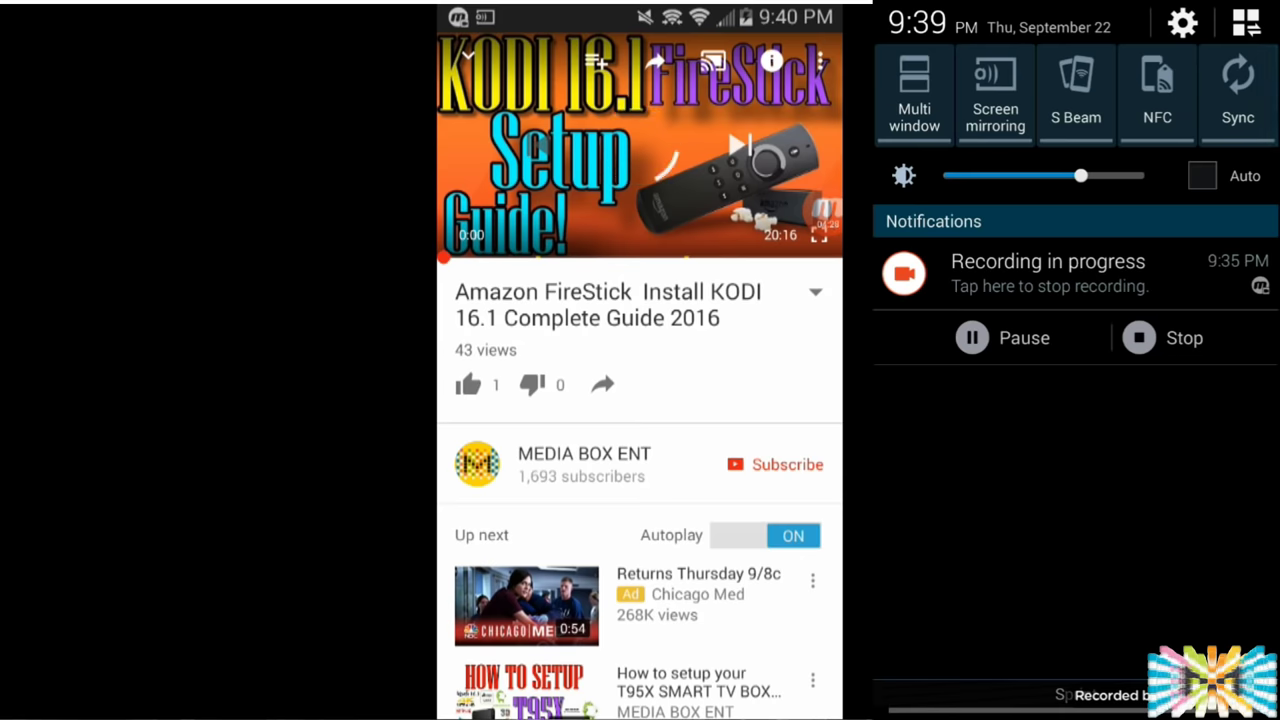
pyautogui.click(995, 95)
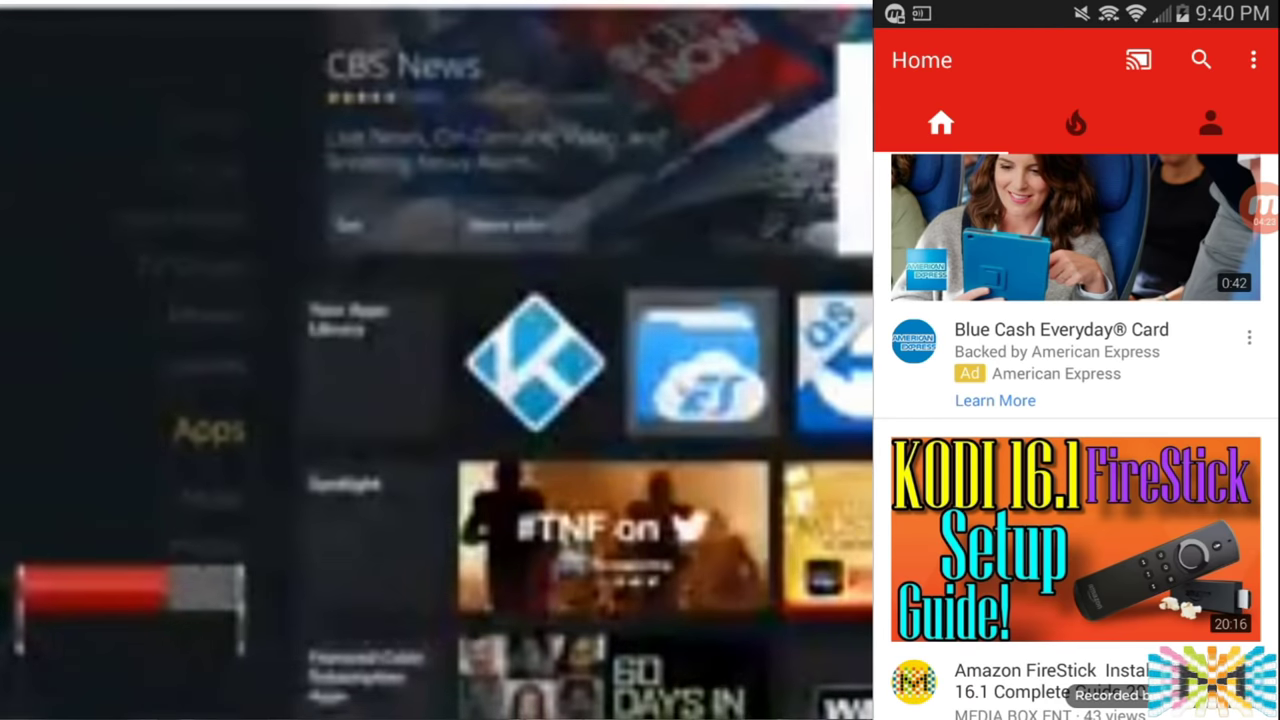
pyautogui.click(1075, 540)
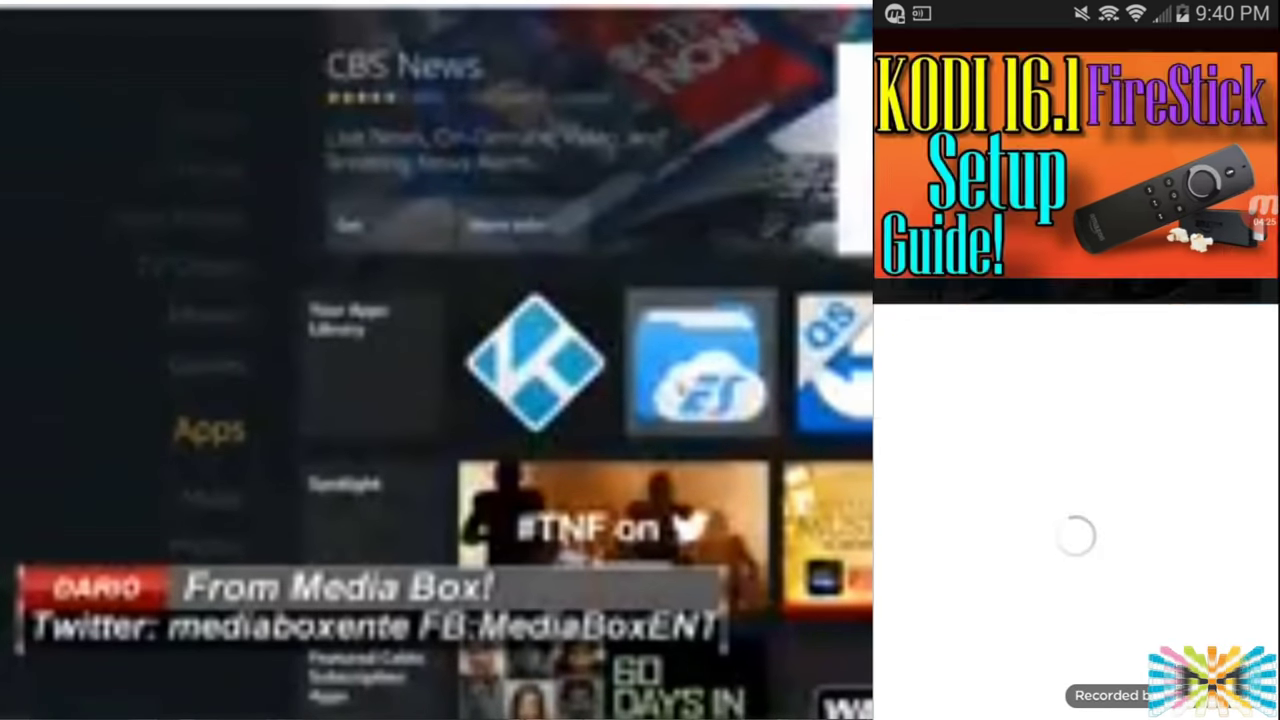